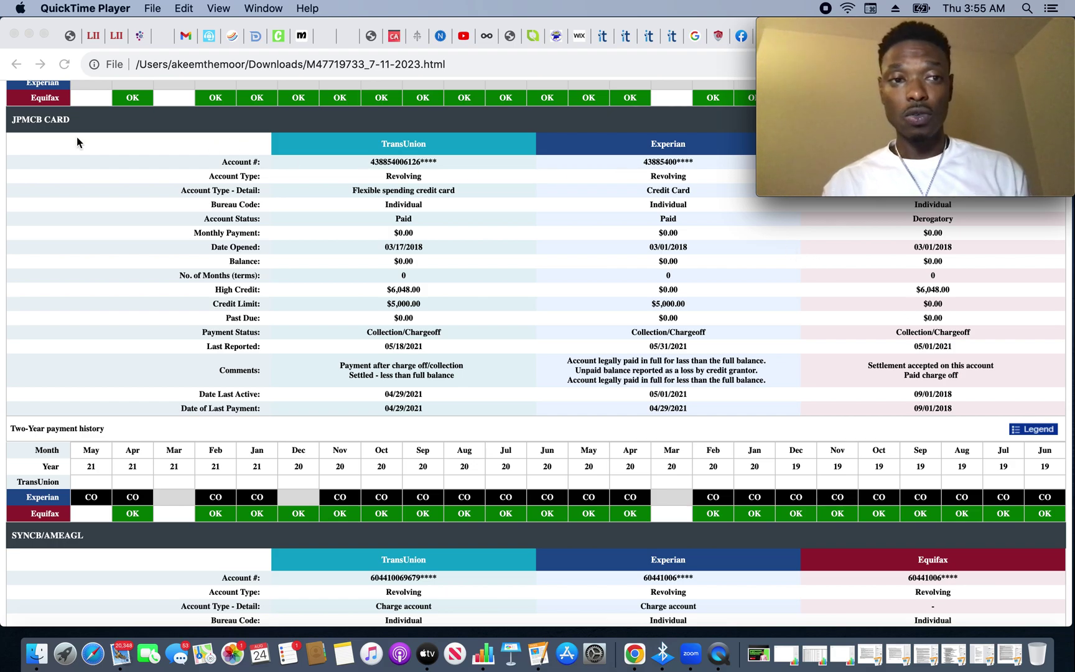
Select the credit report from the JPMCB CARD heading through its payment history table and copy it.
{"action": "left_click", "coordinate": [19, 125]}
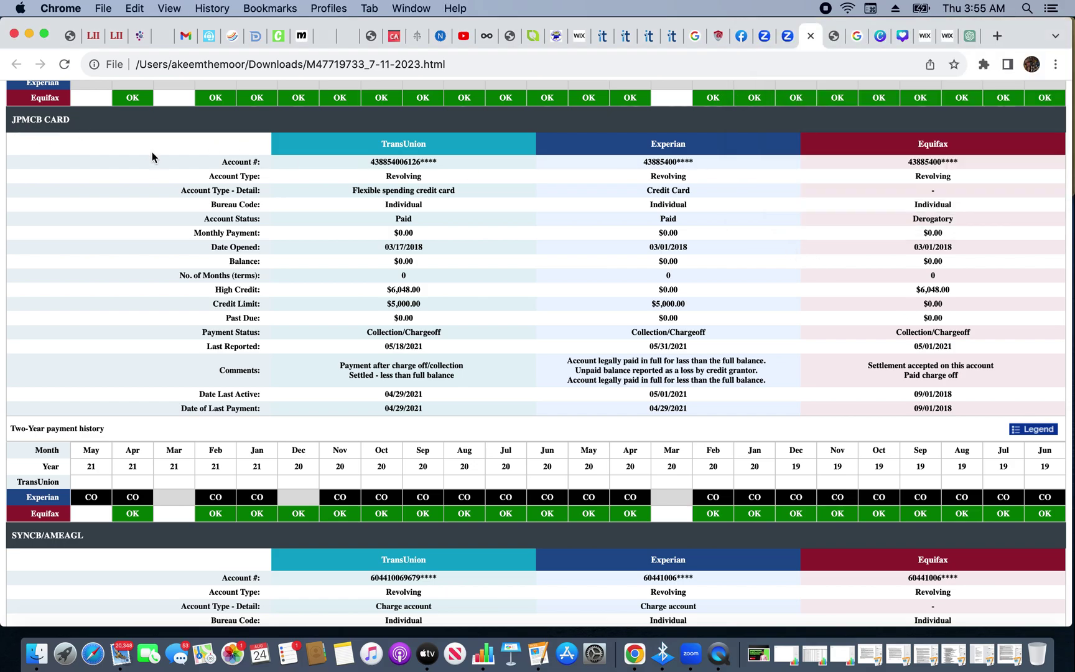
{"action": "triple_click", "coordinate": [23, 119]}
{"action": "left_click_drag", "start_coordinate": [24, 120], "coordinate": [1058, 521]}
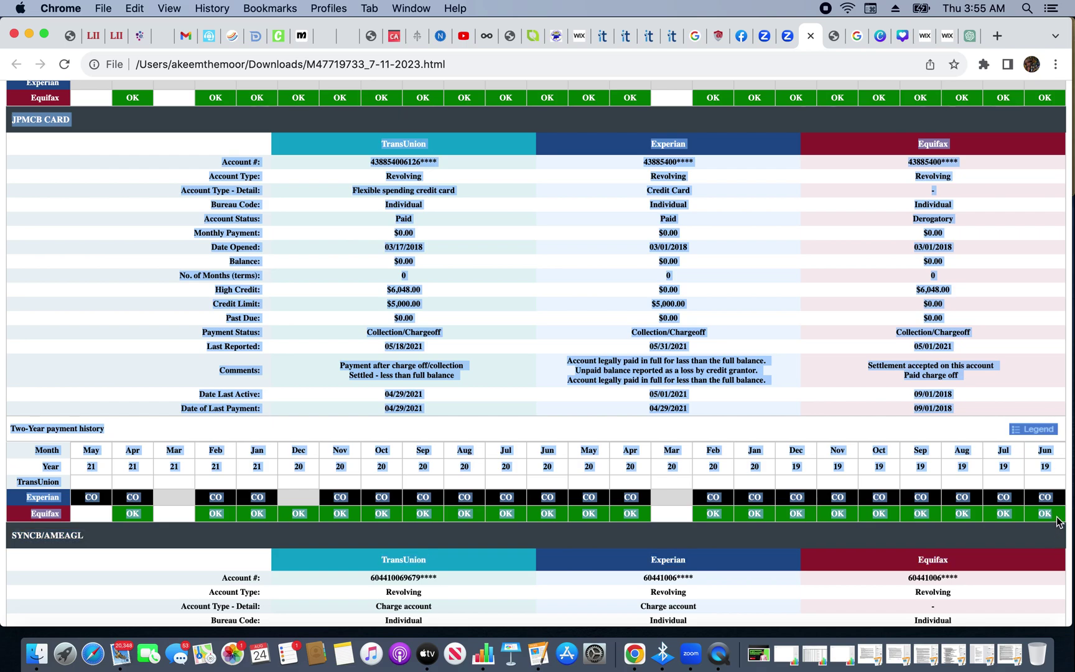
{"action": "key", "text": "super+c"}
Paste the copied JPMCB CARD report into the new ChatGPT message box.
{"action": "left_click", "coordinate": [970, 37]}
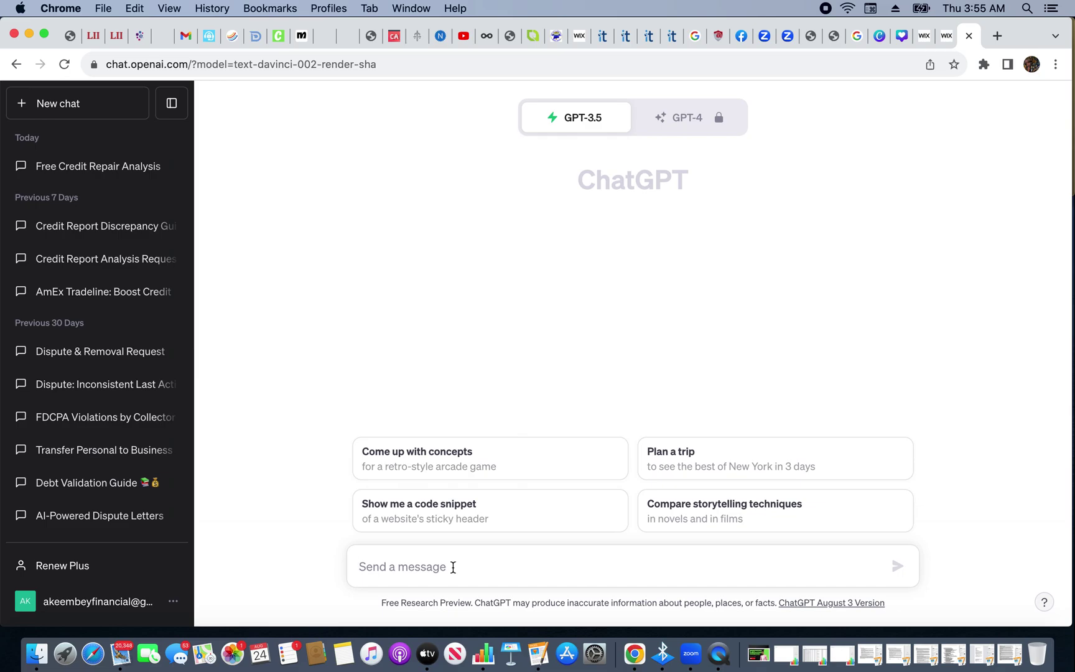
{"action": "key", "text": "super+v"}
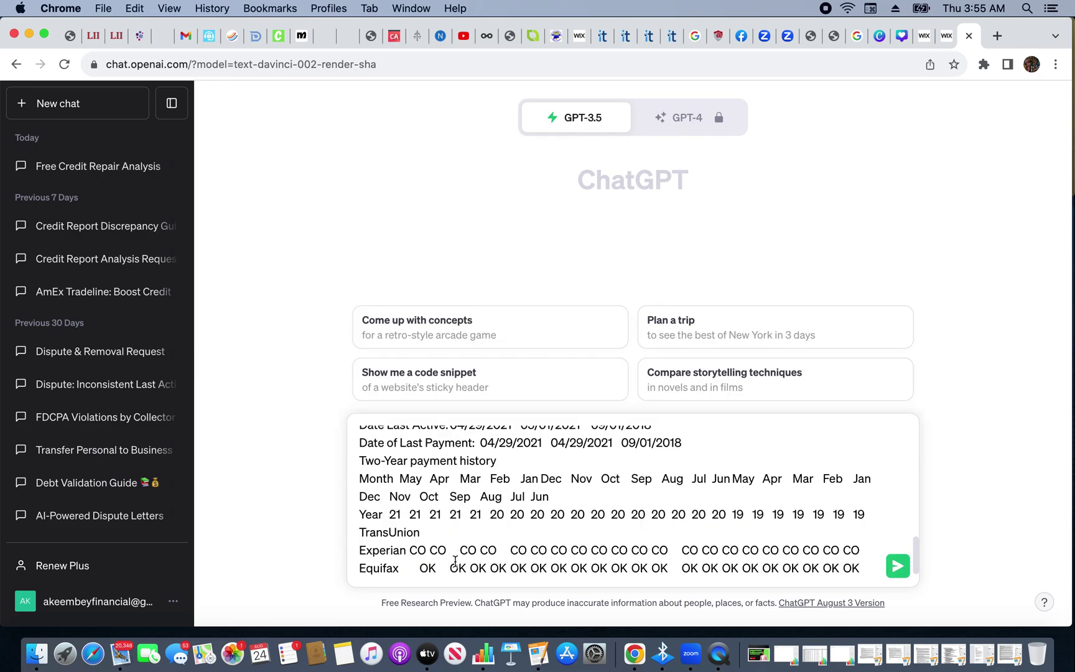
{"action": "scroll", "coordinate": [483, 514], "scroll_direction": "up", "scroll_amount": 10}
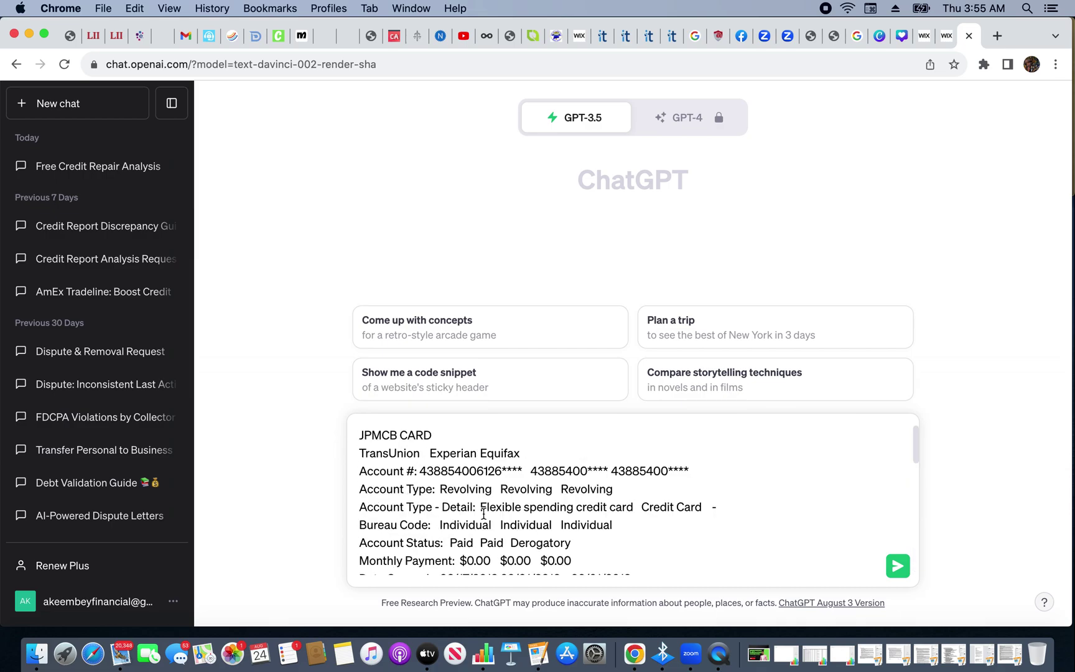
Type 'create a list of all of the inaccurate discrepencies' at the start of the message.
{"action": "left_click", "coordinate": [382, 435]}
{"action": "key", "text": "super+Left"}
{"action": "type", "text": "create"}
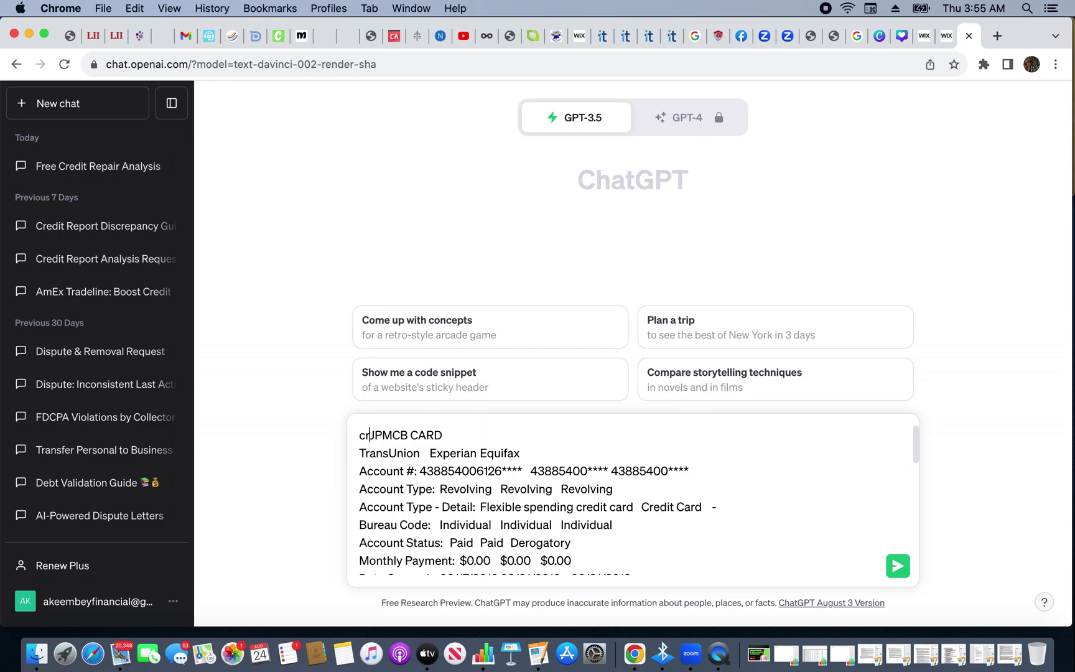
{"action": "type", "text": " a list"}
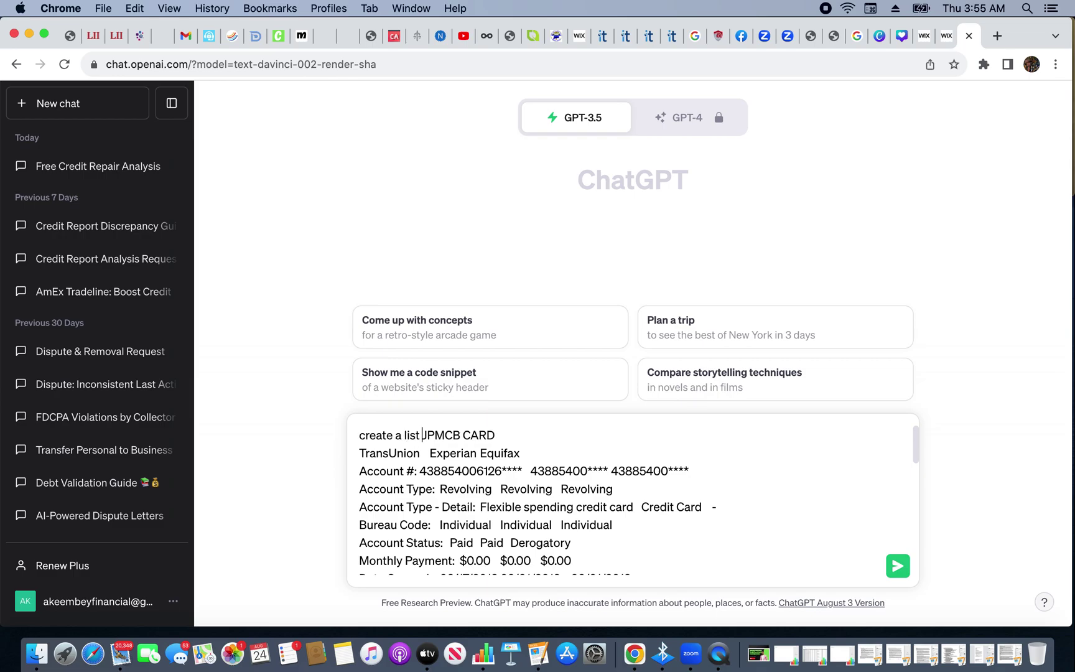
{"action": "type", "text": " of "}
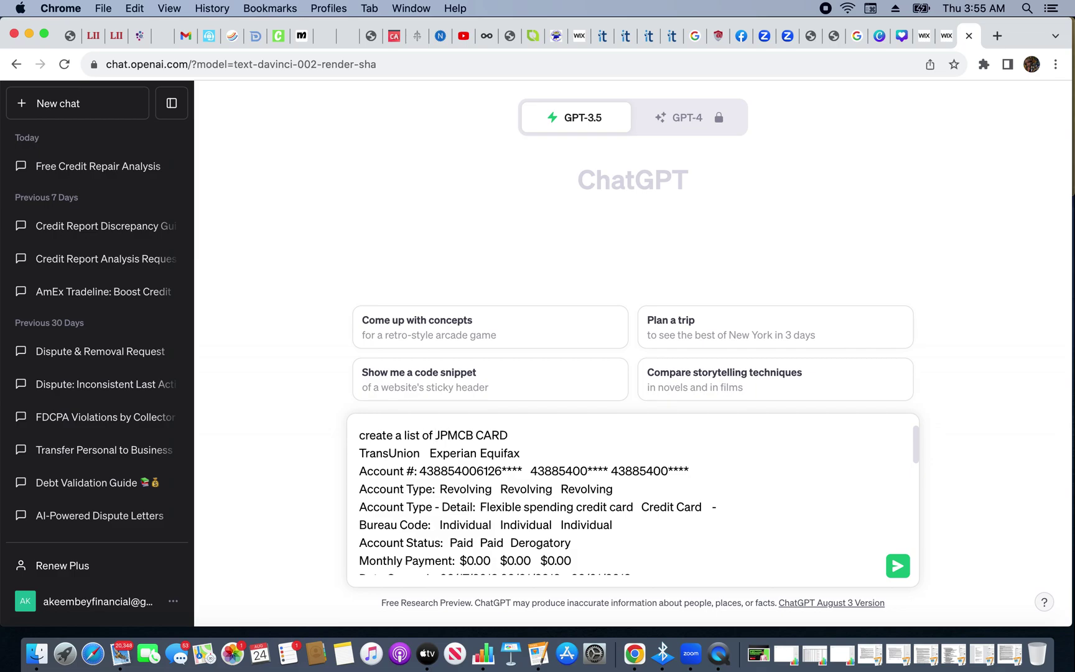
{"action": "type", "text": "all "}
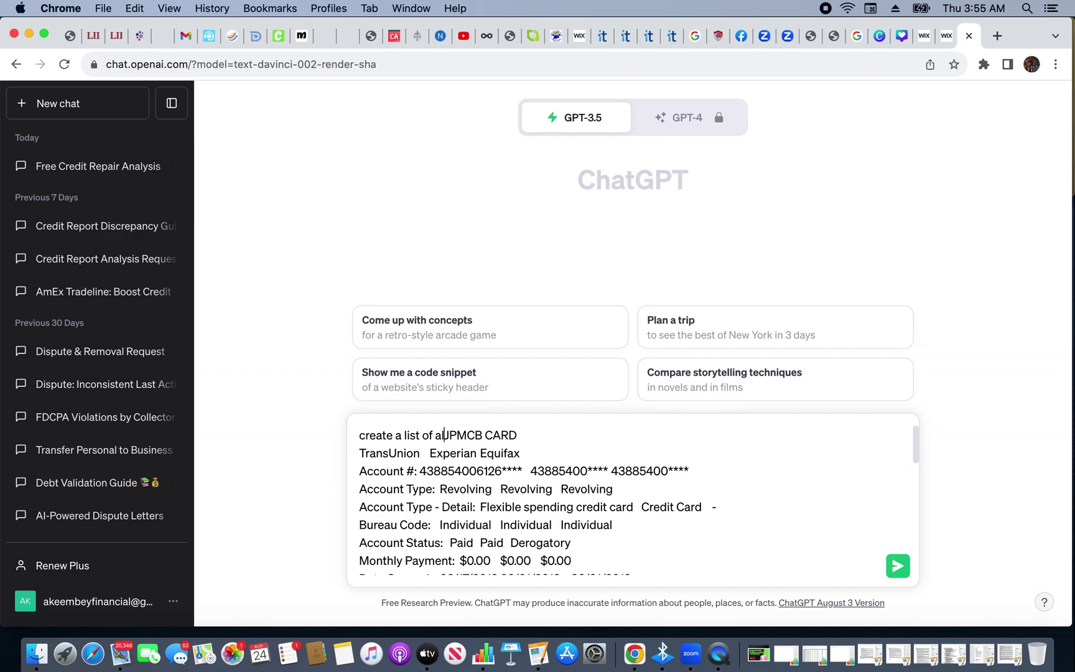
{"action": "type", "text": "of the "}
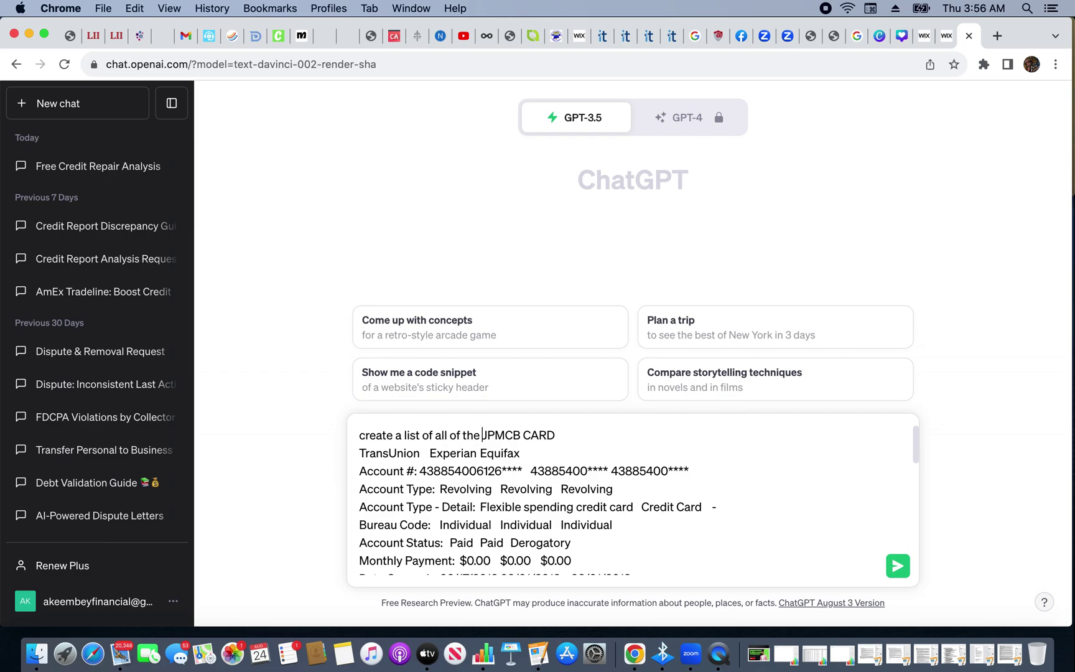
{"action": "type", "text": "inaccurate"}
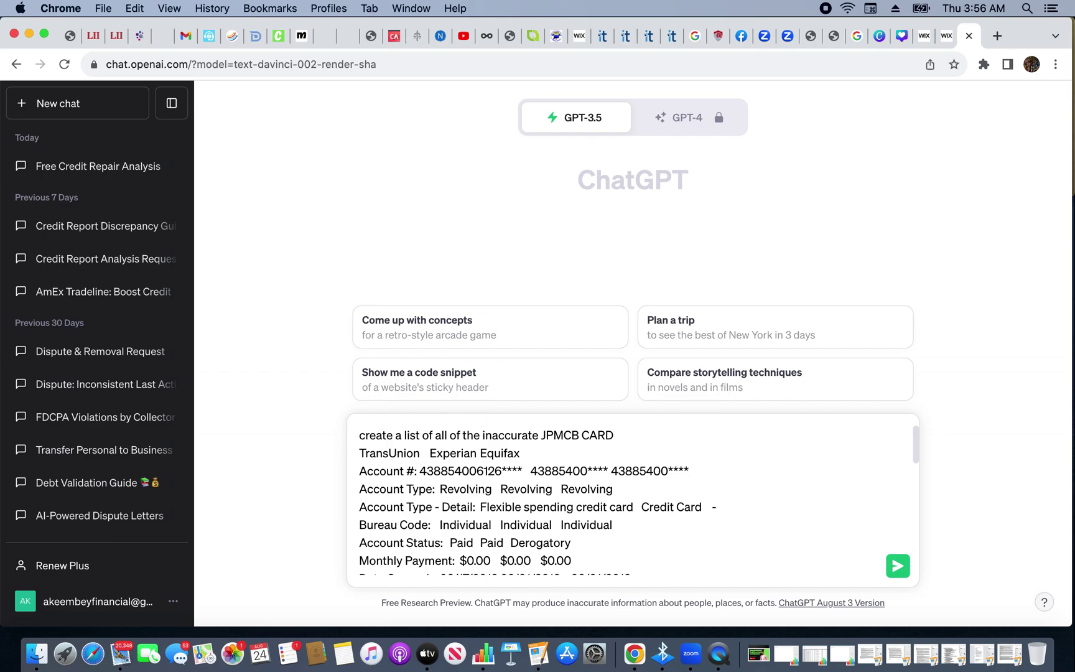
{"action": "type", "text": "discrepen"}
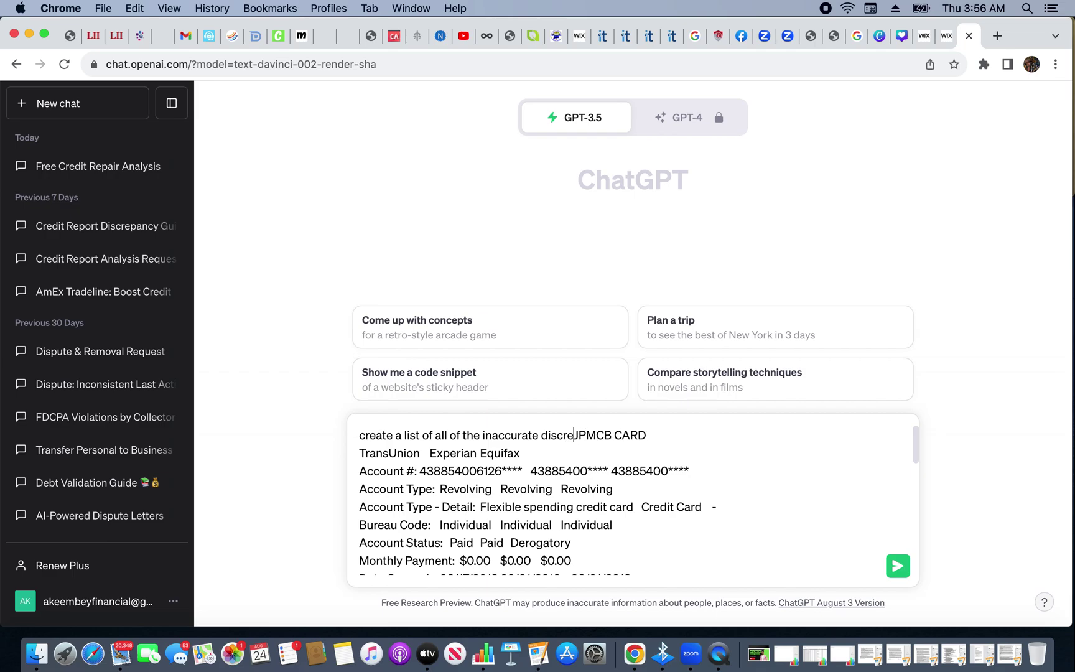
{"action": "type", "text": "cies"}
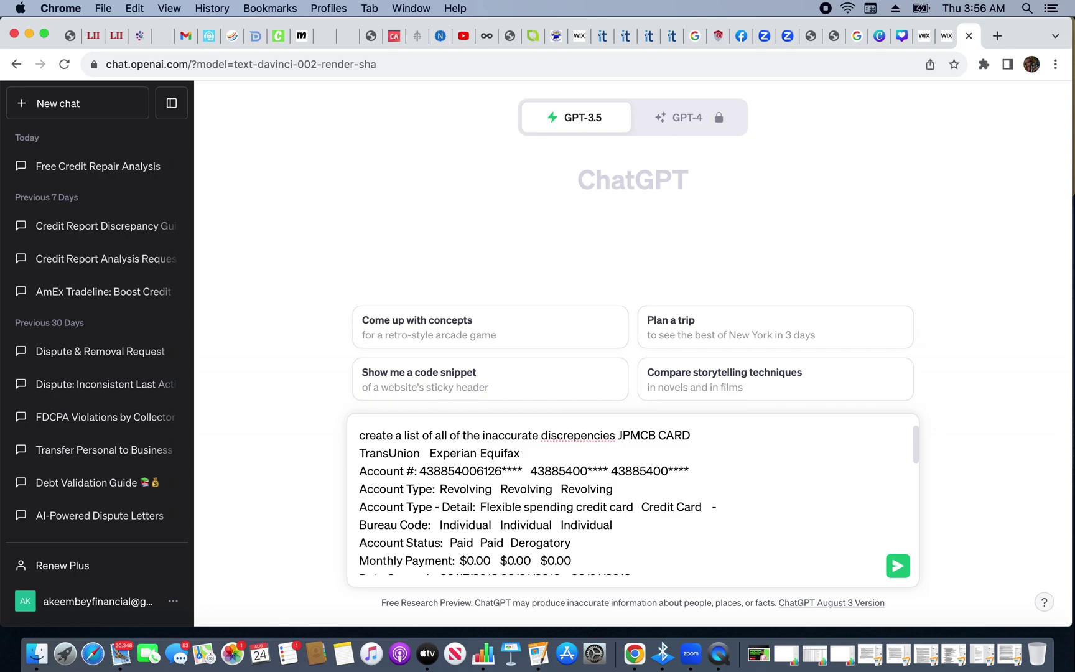
Correct the misspelled 'discrepencies' to 'discrepancies' from the spelling suggestions.
{"action": "right_click", "coordinate": [571, 435]}
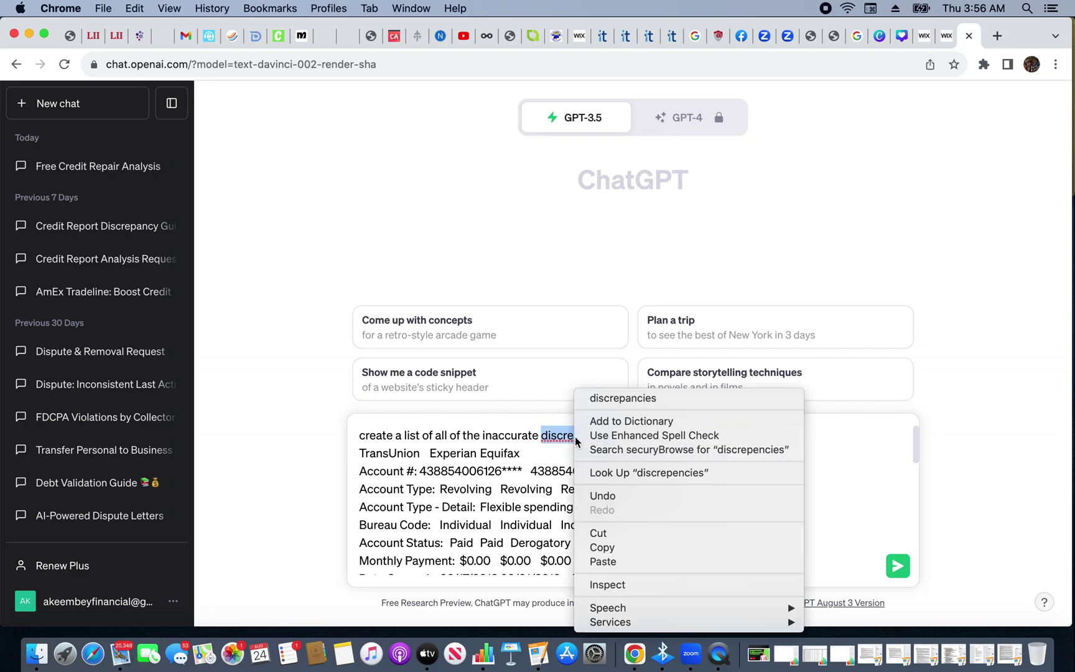
{"action": "left_click", "coordinate": [626, 401]}
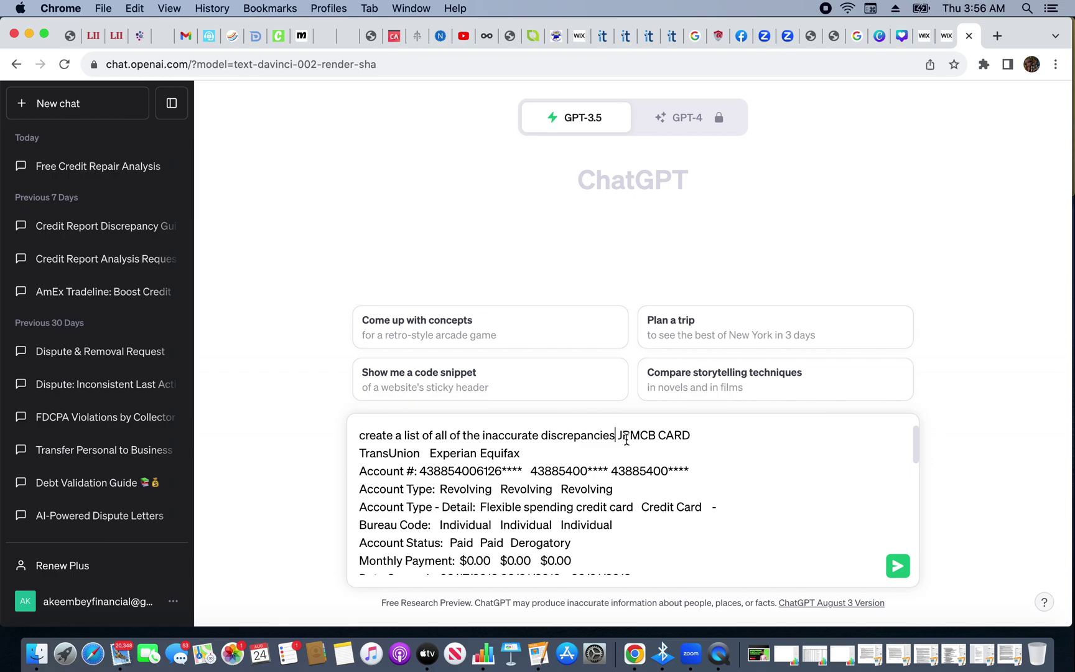
{"action": "type", "text": "repo"}
{"action": "key", "text": "BackSpace"}
{"action": "key", "text": "BackSpace"}
{"action": "key", "text": "BackSpace"}
{"action": "key", "text": "BackSpace"}
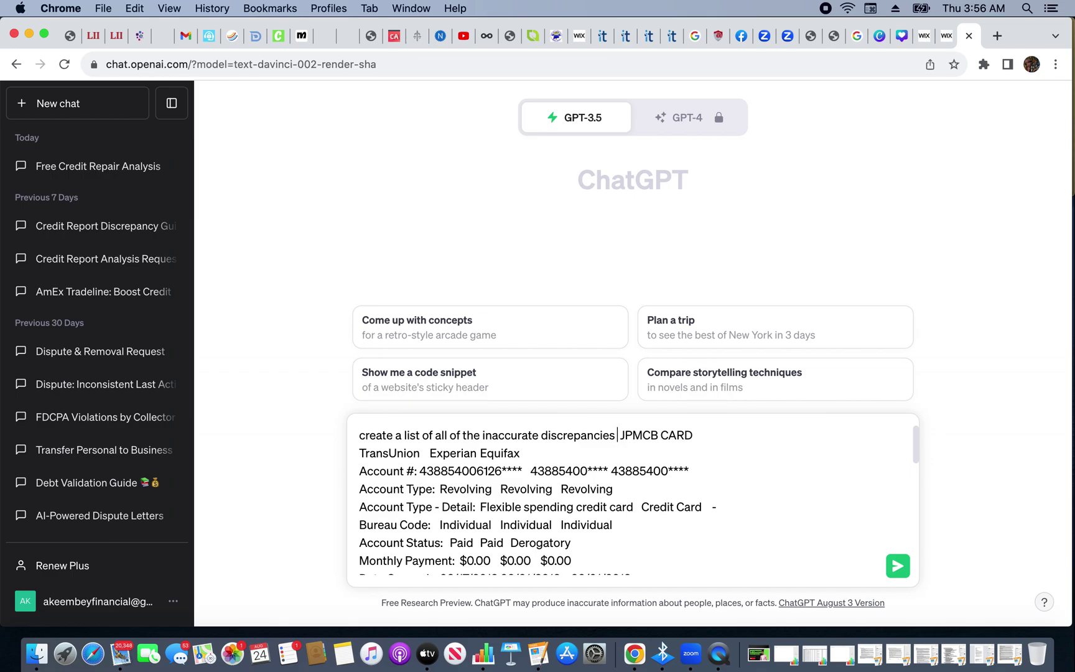
Finish the request with 'reporting on this account between transunion, equifax and experian:' and review the prompt.
{"action": "type", "text": "repor"}
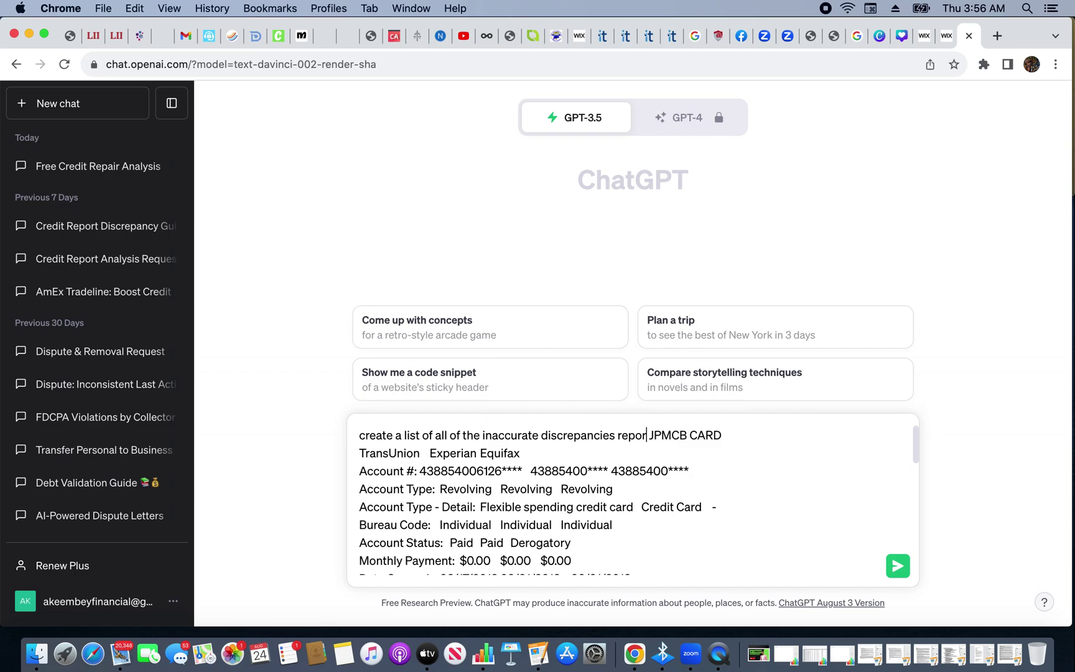
{"action": "type", "text": "ting on this ac"}
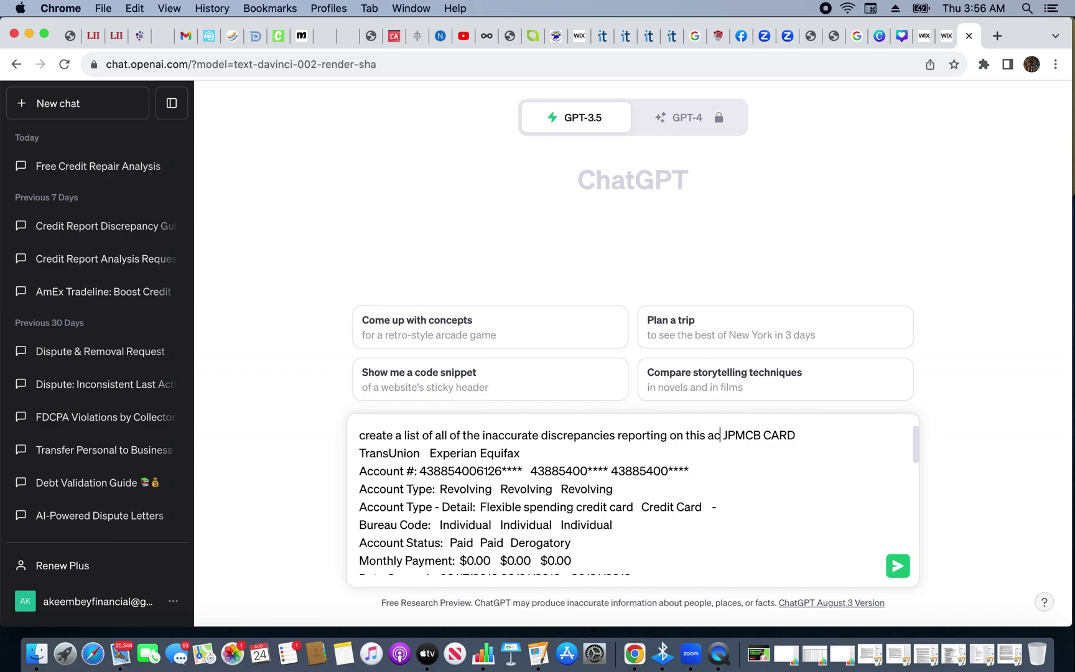
{"action": "type", "text": "count betw"}
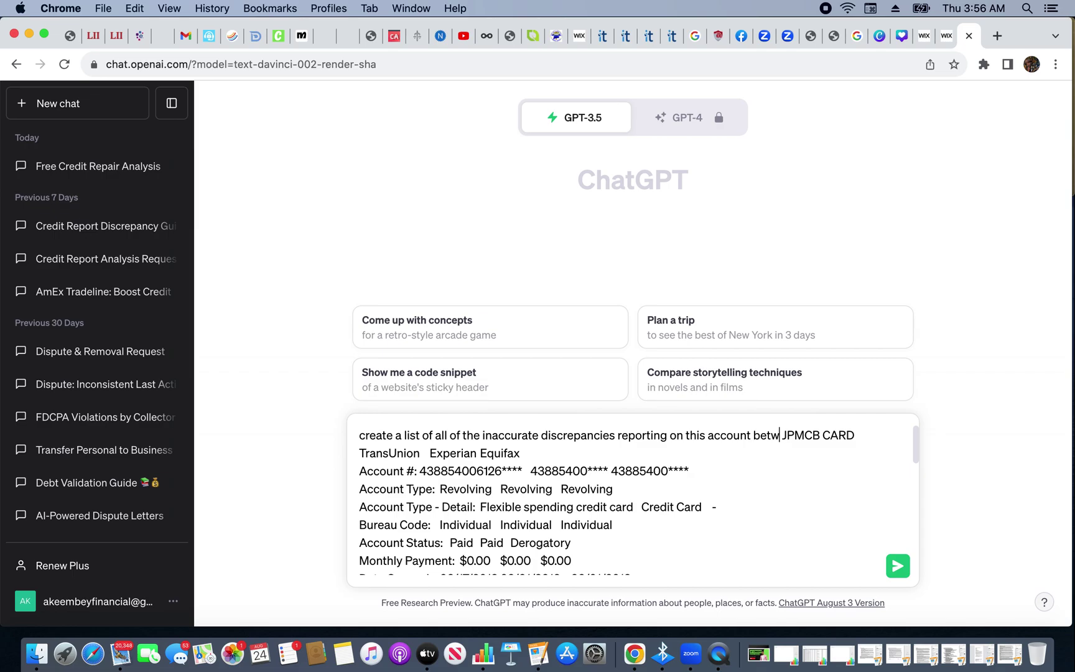
{"action": "type", "text": "een trans"}
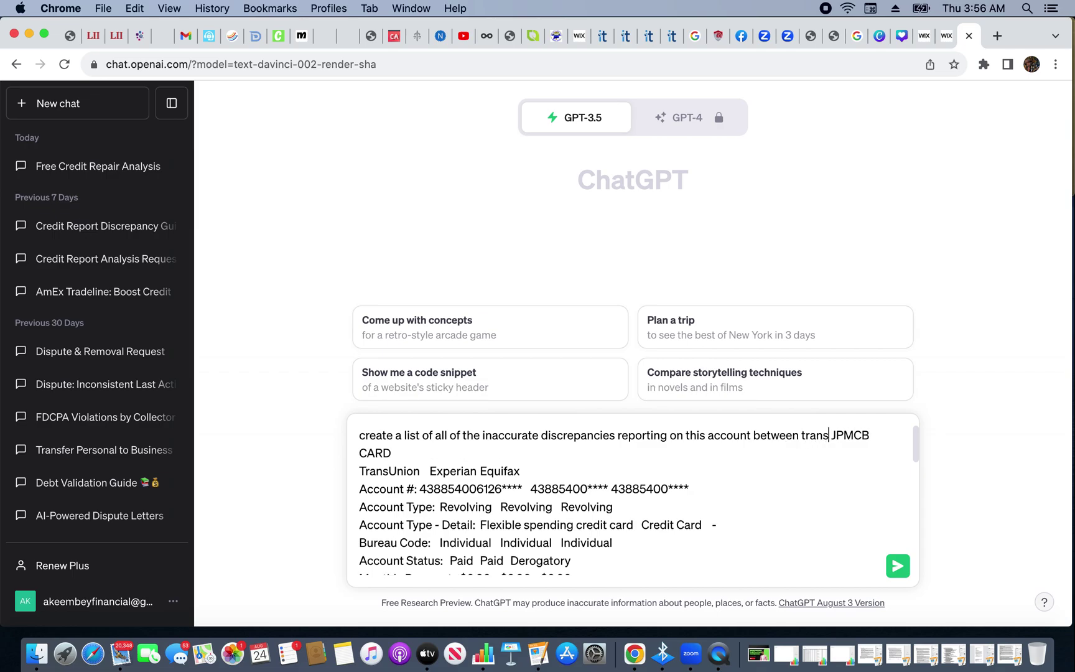
{"action": "type", "text": "union, "}
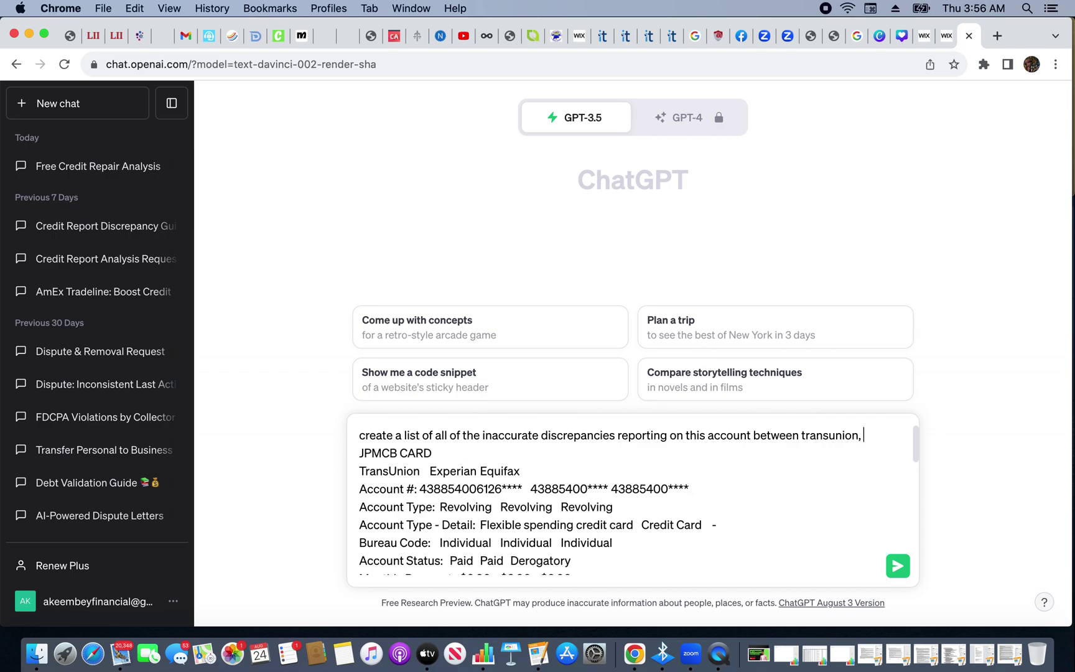
{"action": "type", "text": "equif"}
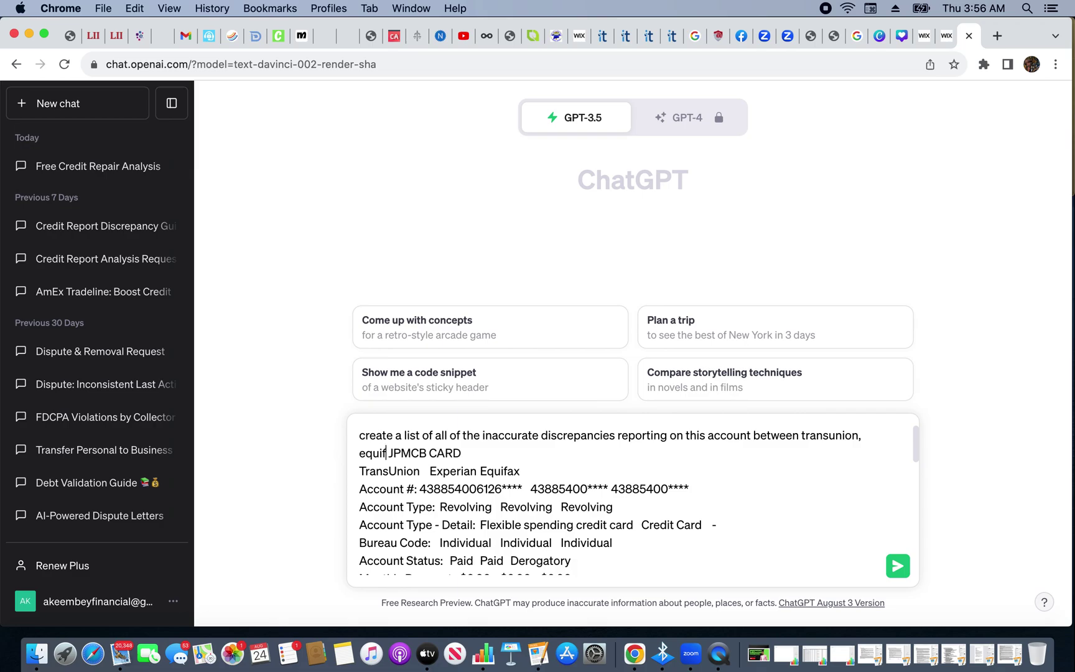
{"action": "type", "text": "ax and "}
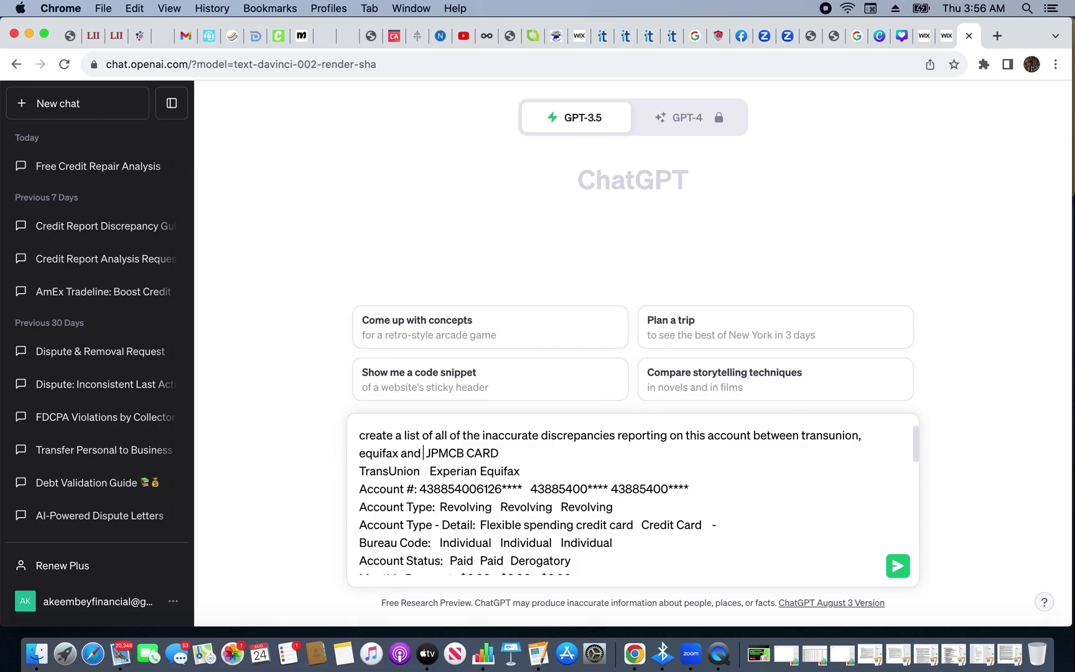
{"action": "type", "text": "ex"}
{"action": "type", "text": "perian: JPMCB CARD TransUnion   Experian Equifax Account #"}
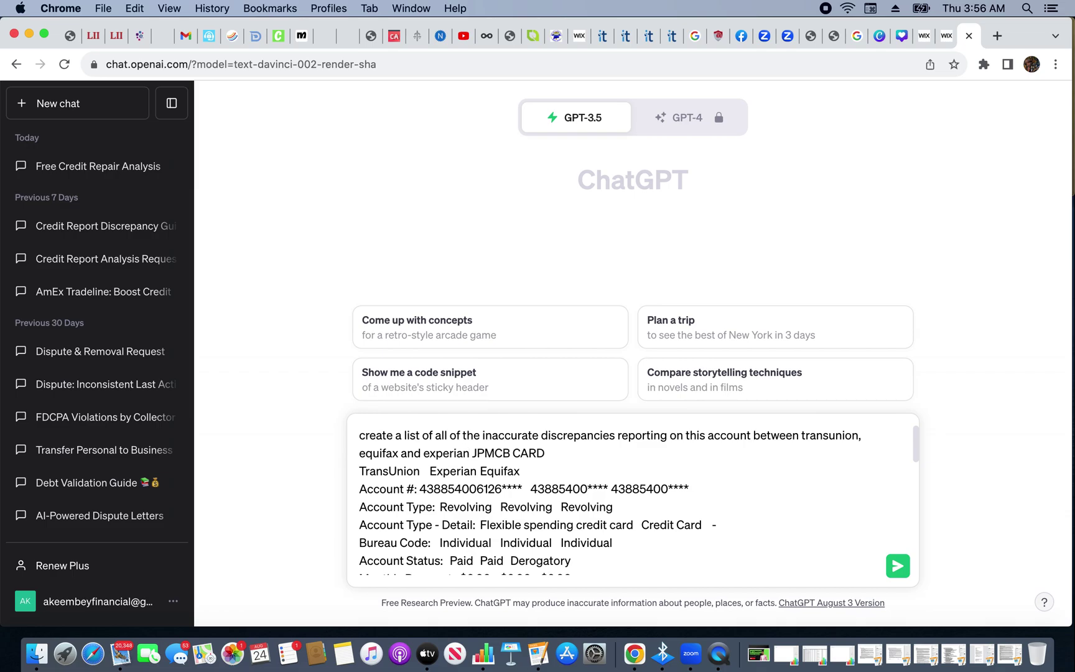
{"action": "type", "text": ":"}
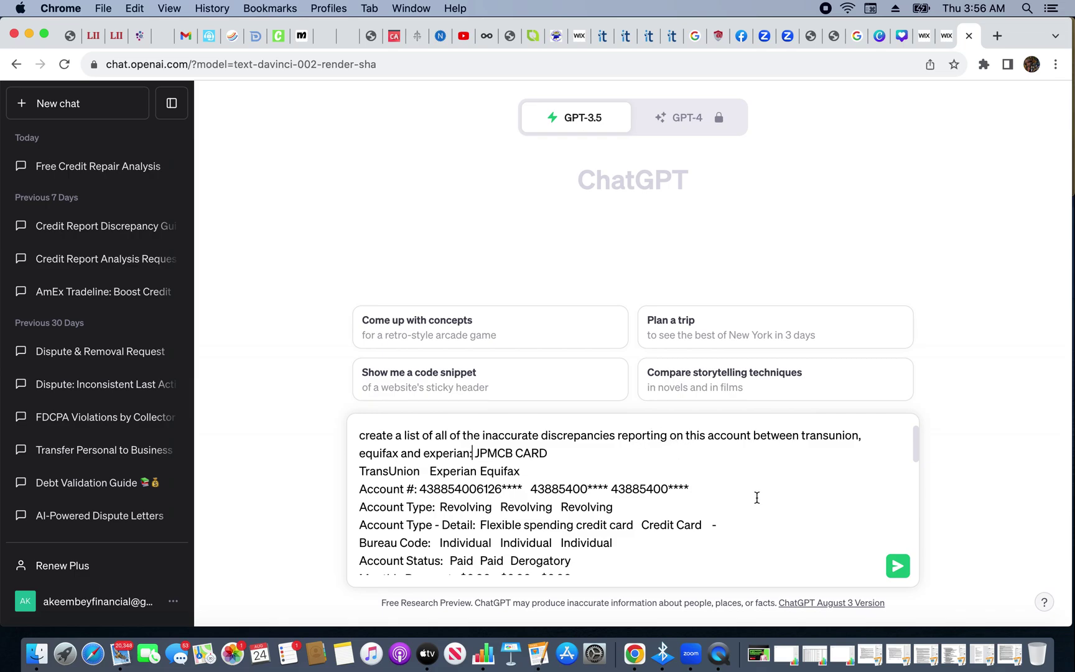
{"action": "scroll", "coordinate": [776, 521], "scroll_direction": "down", "scroll_amount": 5}
{"action": "scroll", "coordinate": [776, 522], "scroll_direction": "up", "scroll_amount": 2}
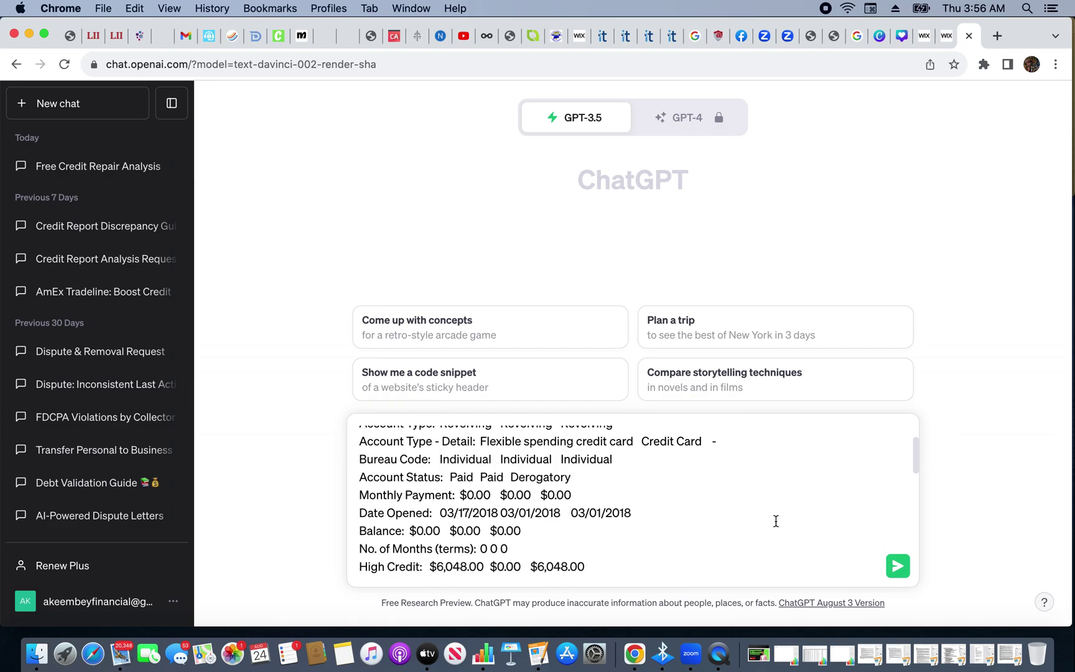
{"action": "scroll", "coordinate": [776, 522], "scroll_direction": "down", "scroll_amount": 8}
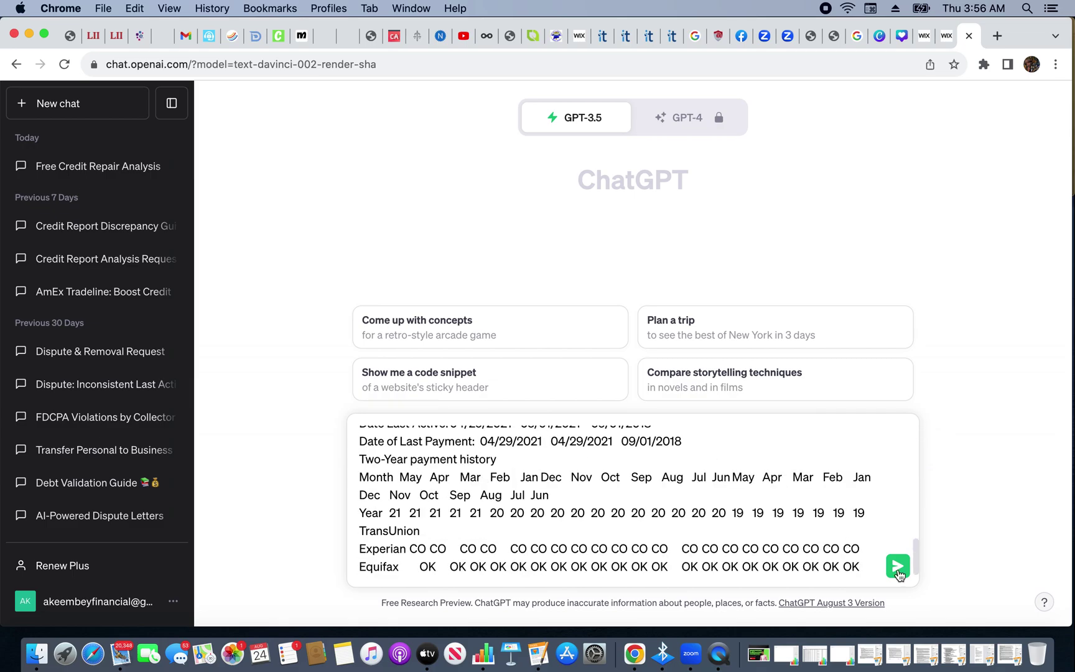
Send the prompt and read through ChatGPT's ten-item numbered list of discrepancies.
{"action": "left_click", "coordinate": [898, 568]}
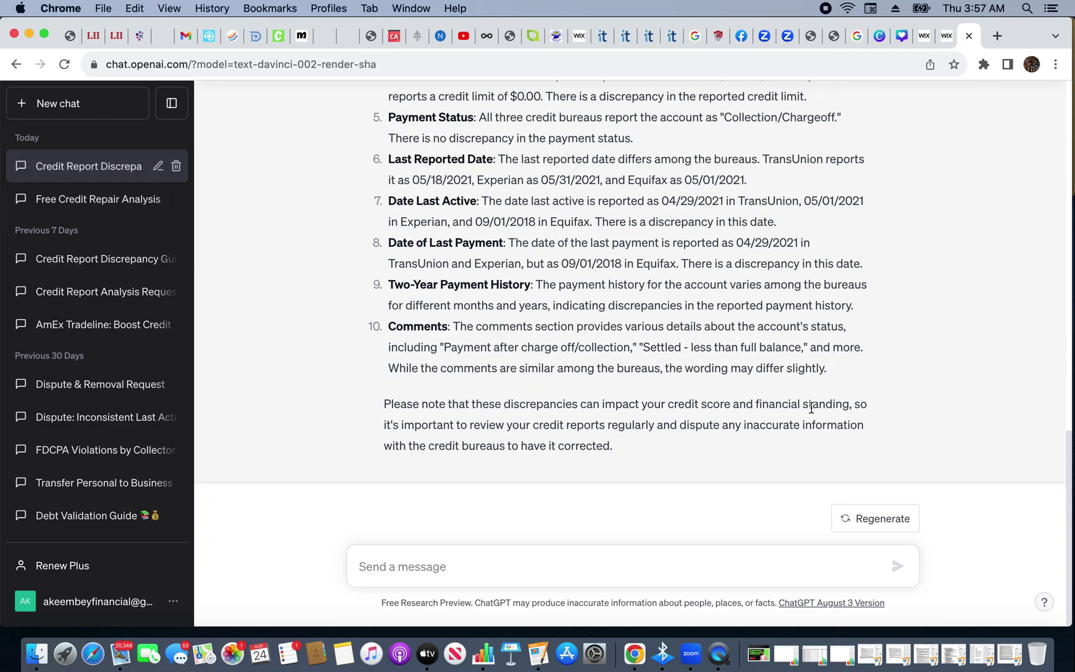
{"action": "scroll", "coordinate": [812, 407], "scroll_direction": "up", "scroll_amount": 3}
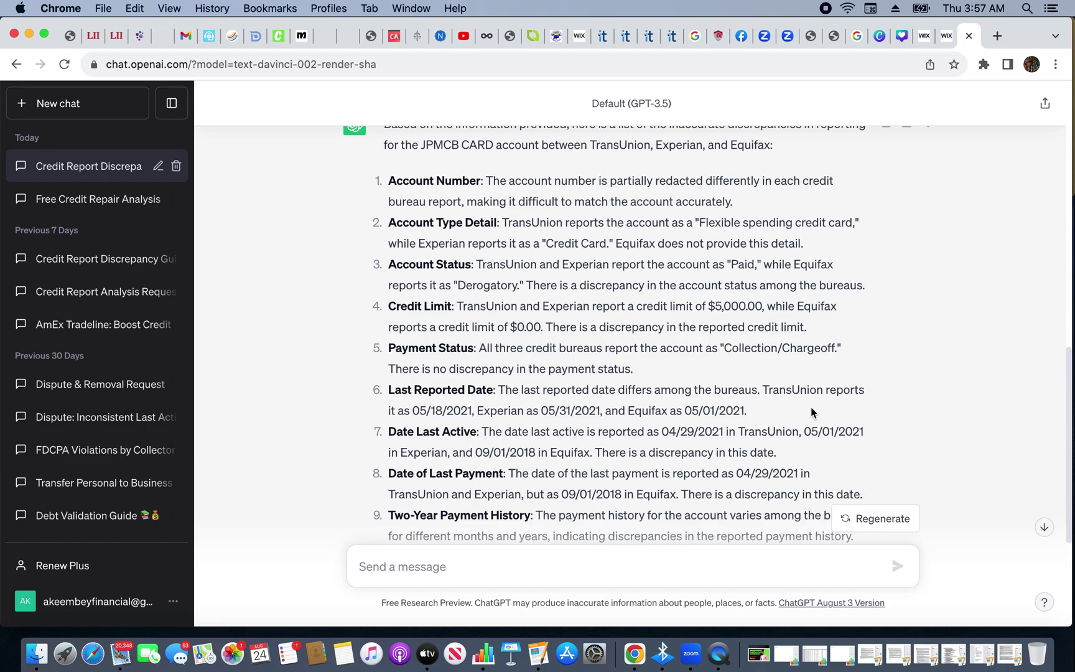
{"action": "scroll", "coordinate": [811, 411], "scroll_direction": "up", "scroll_amount": 2}
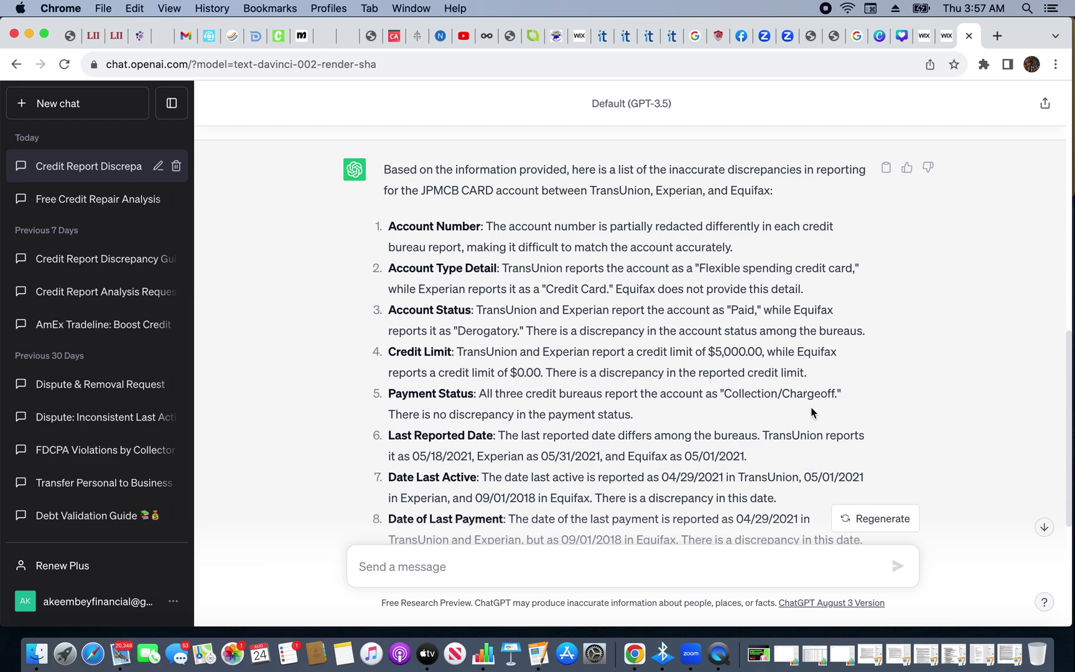
{"action": "scroll", "coordinate": [810, 410], "scroll_direction": "down", "scroll_amount": 1}
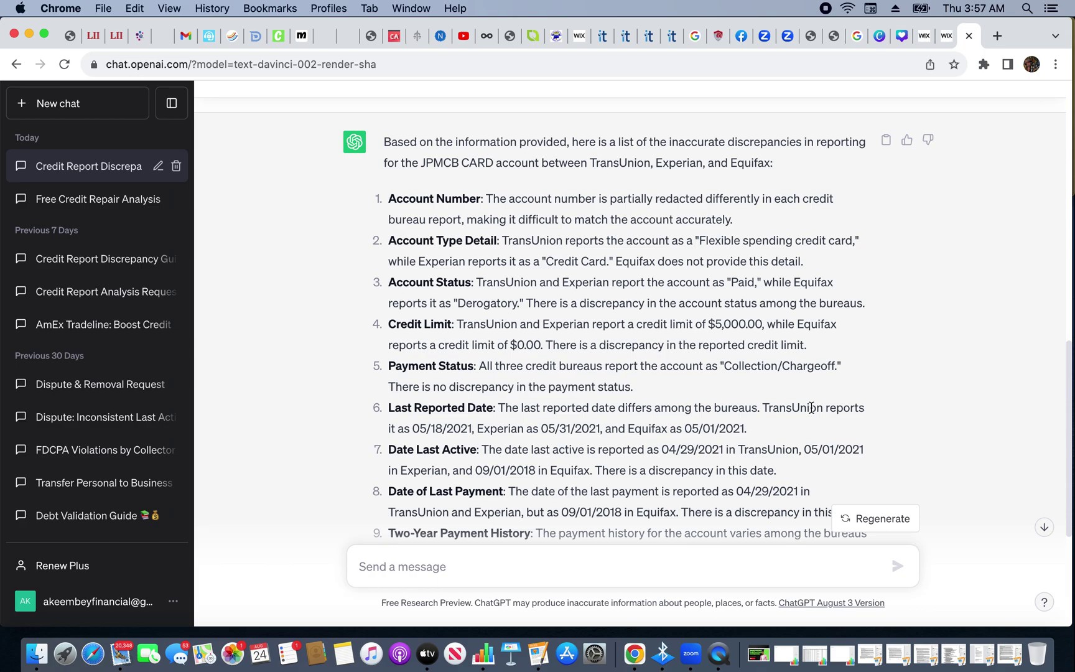
{"action": "scroll", "coordinate": [480, 306], "scroll_direction": "down", "scroll_amount": 2}
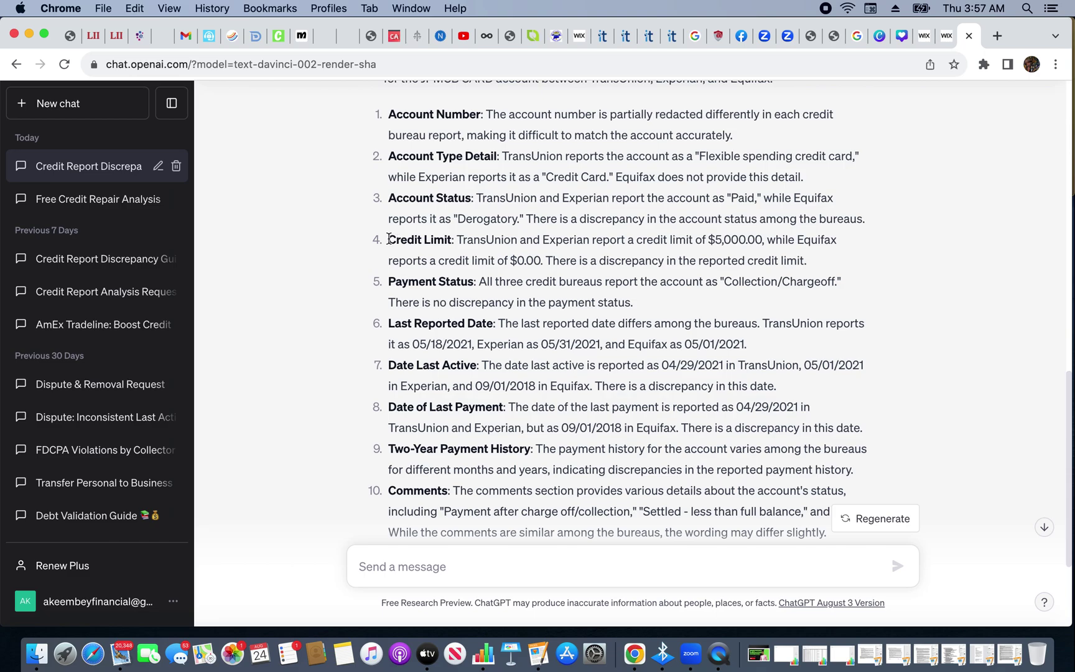
{"action": "left_click_drag", "start_coordinate": [390, 240], "coordinate": [816, 254]}
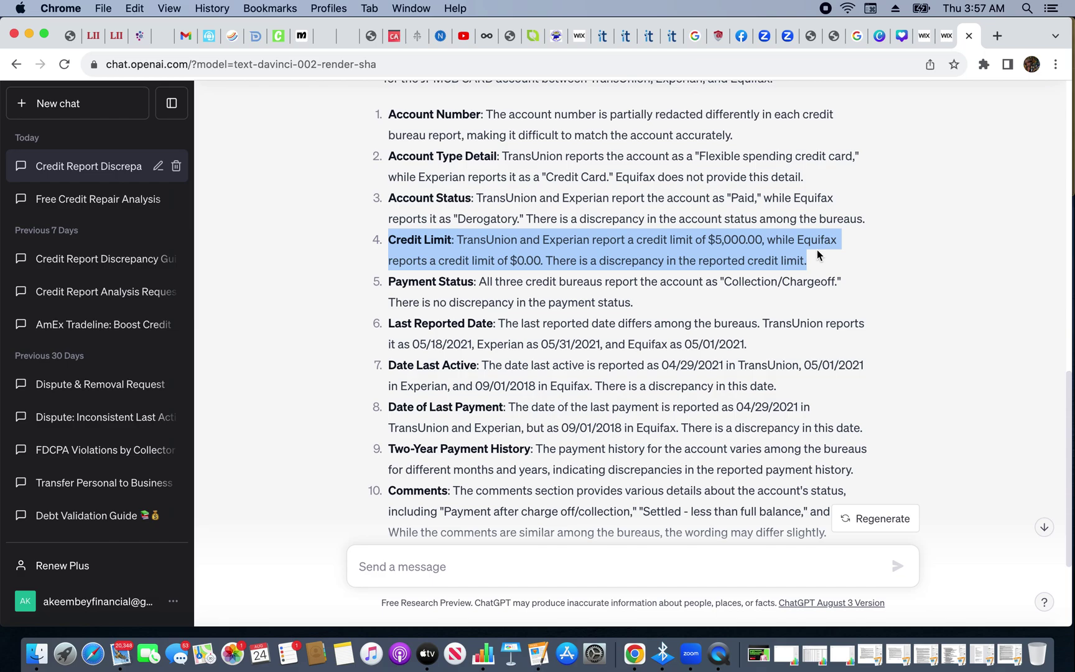
{"action": "left_click", "coordinate": [813, 255]}
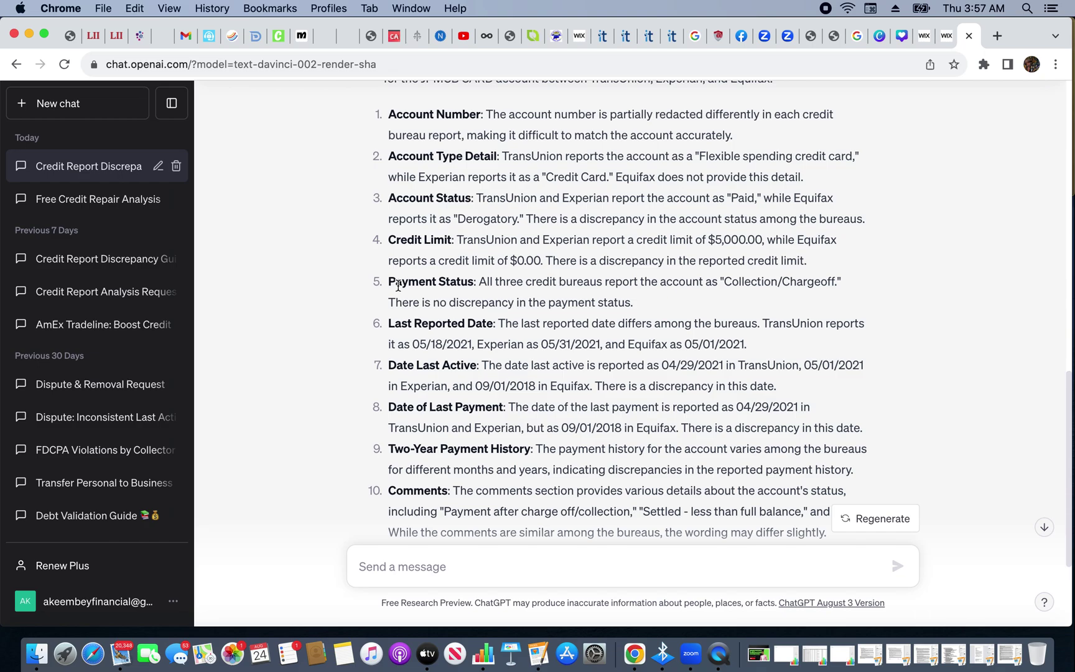
{"action": "left_click_drag", "start_coordinate": [388, 281], "coordinate": [641, 307]}
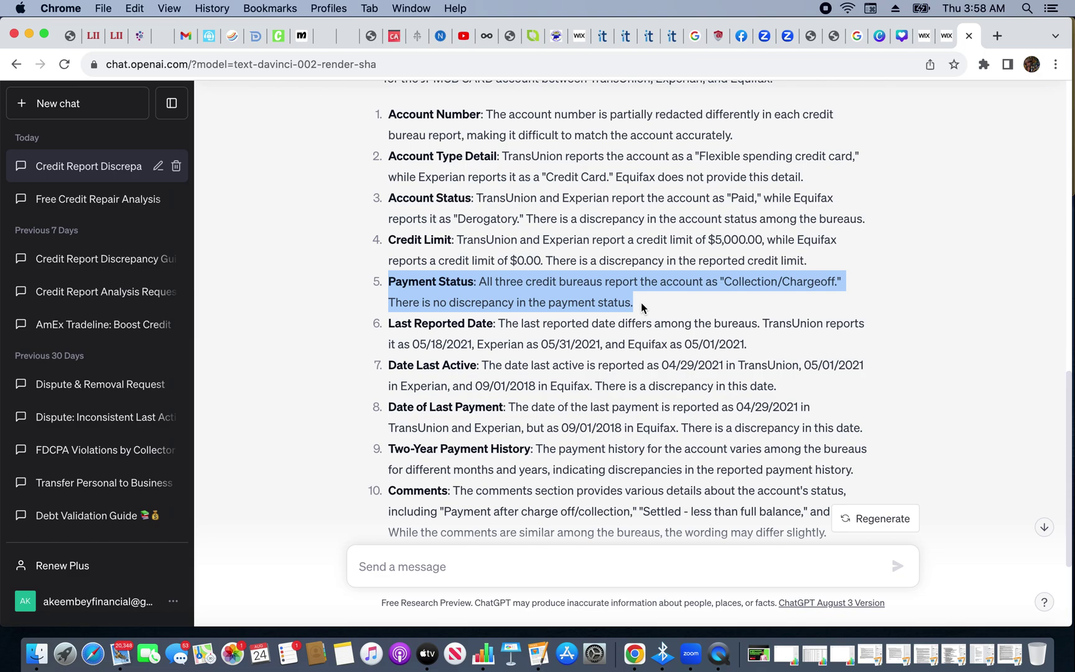
{"action": "left_click", "coordinate": [642, 307]}
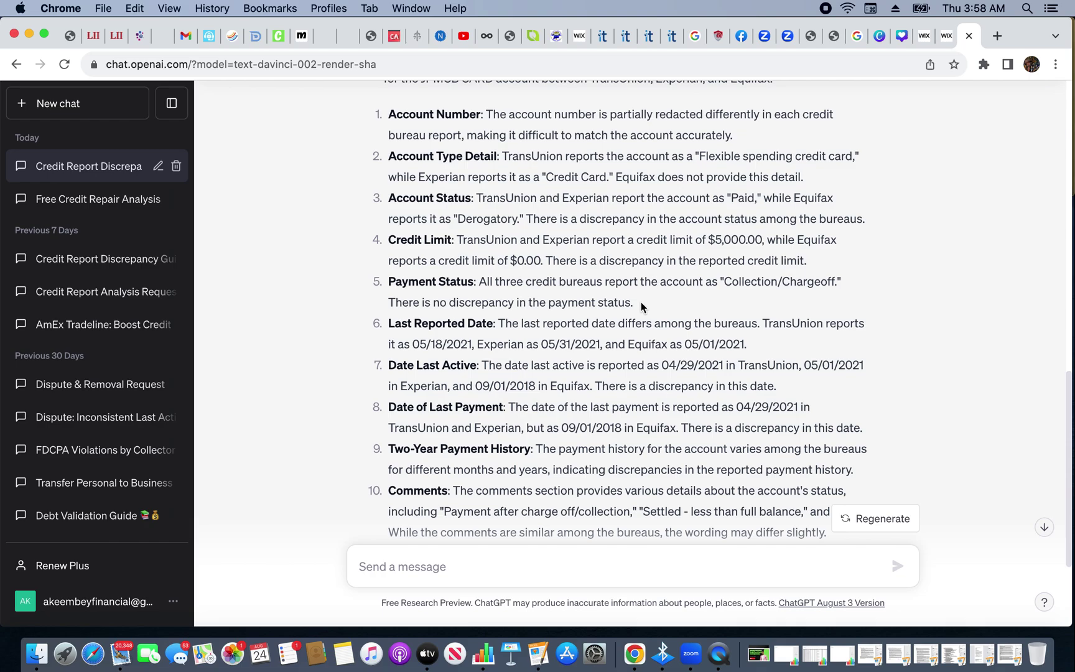
{"action": "scroll", "coordinate": [593, 305], "scroll_direction": "down", "scroll_amount": 3}
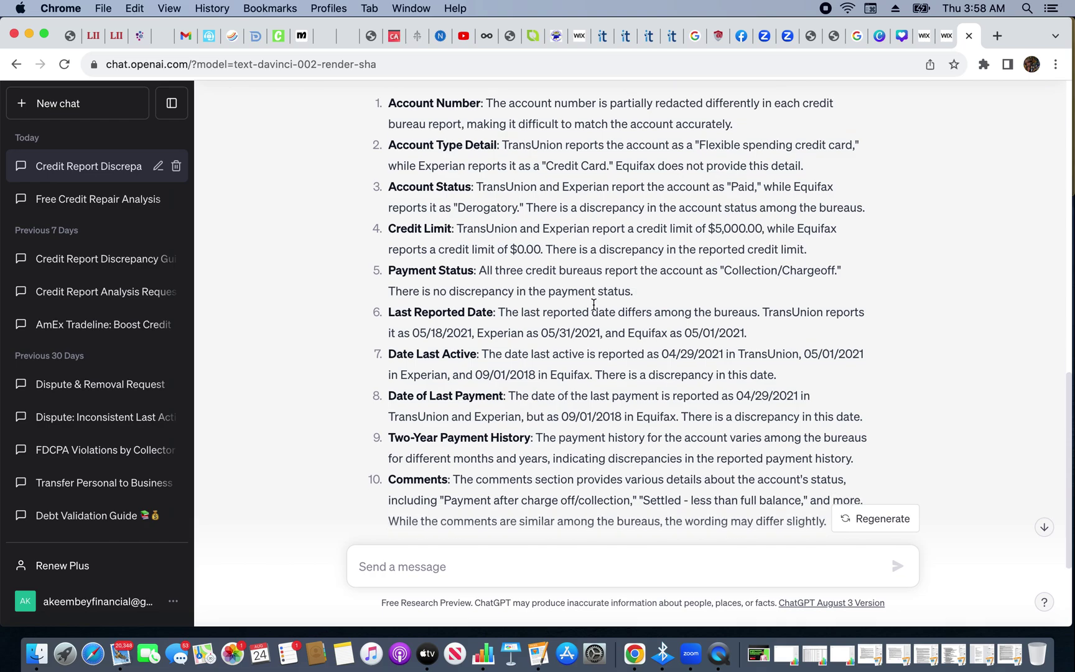
{"action": "scroll", "coordinate": [593, 305], "scroll_direction": "down", "scroll_amount": 1}
{"action": "scroll", "coordinate": [594, 305], "scroll_direction": "up", "scroll_amount": 2}
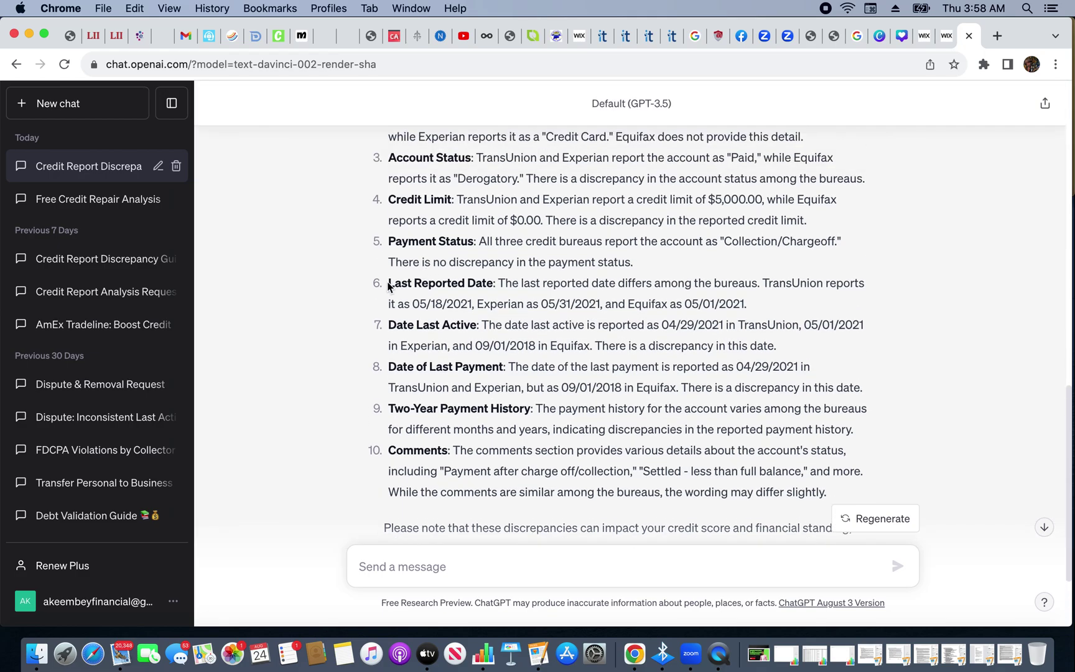
Highlight item 6, the Last Reported Date discrepancy, in ChatGPT's reply.
{"action": "left_click_drag", "start_coordinate": [388, 283], "coordinate": [746, 303]}
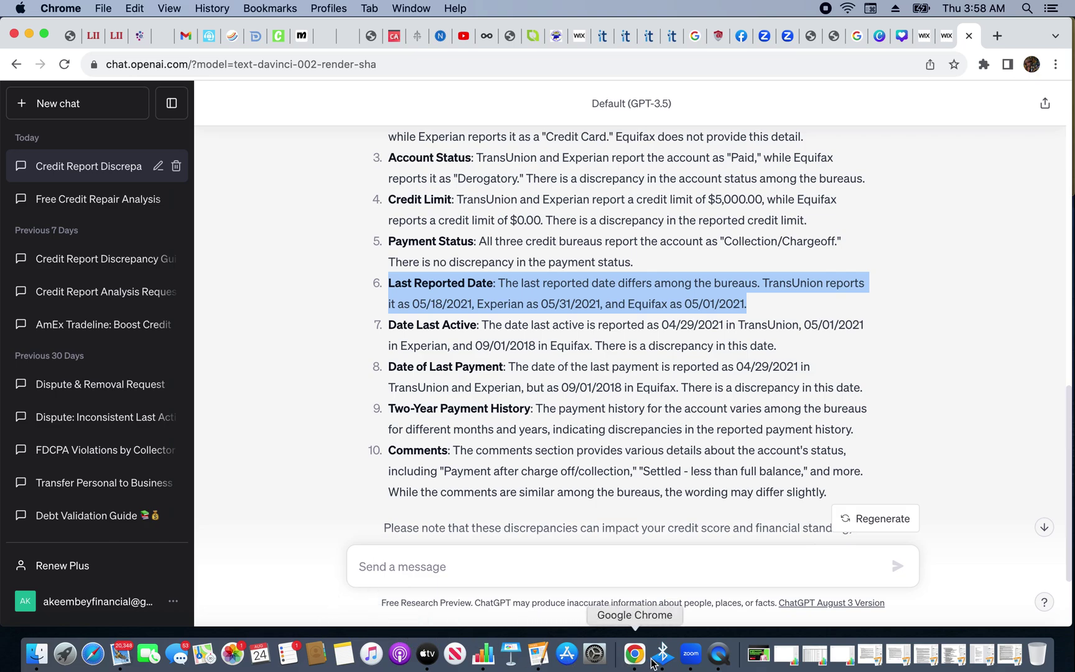
{"action": "left_click", "coordinate": [712, 653]}
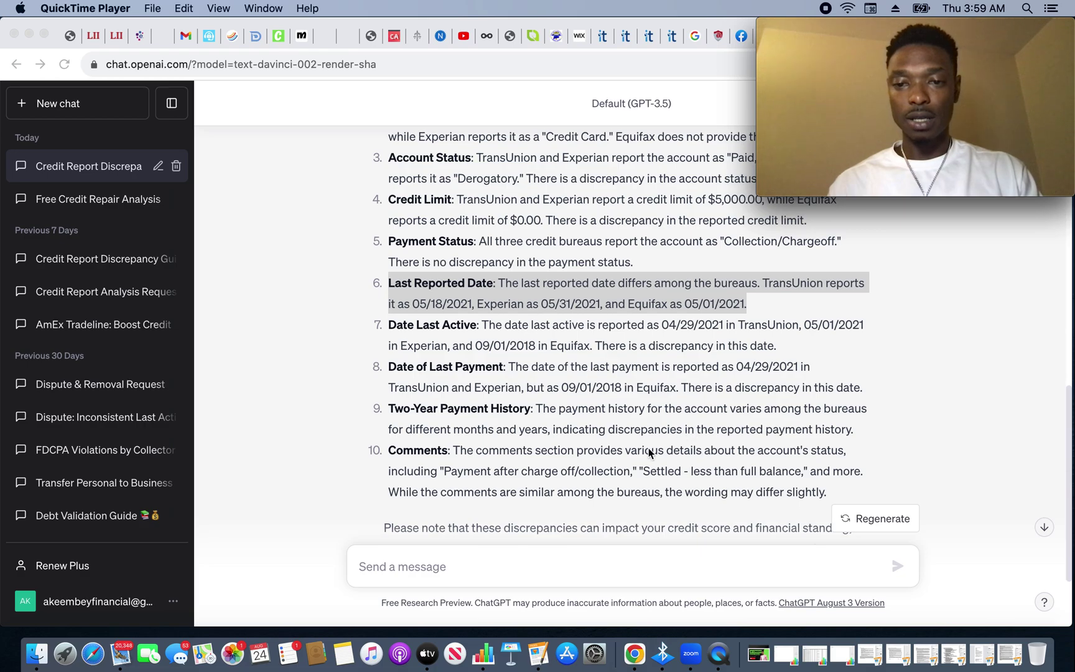
{"action": "scroll", "coordinate": [648, 450], "scroll_direction": "down", "scroll_amount": 2}
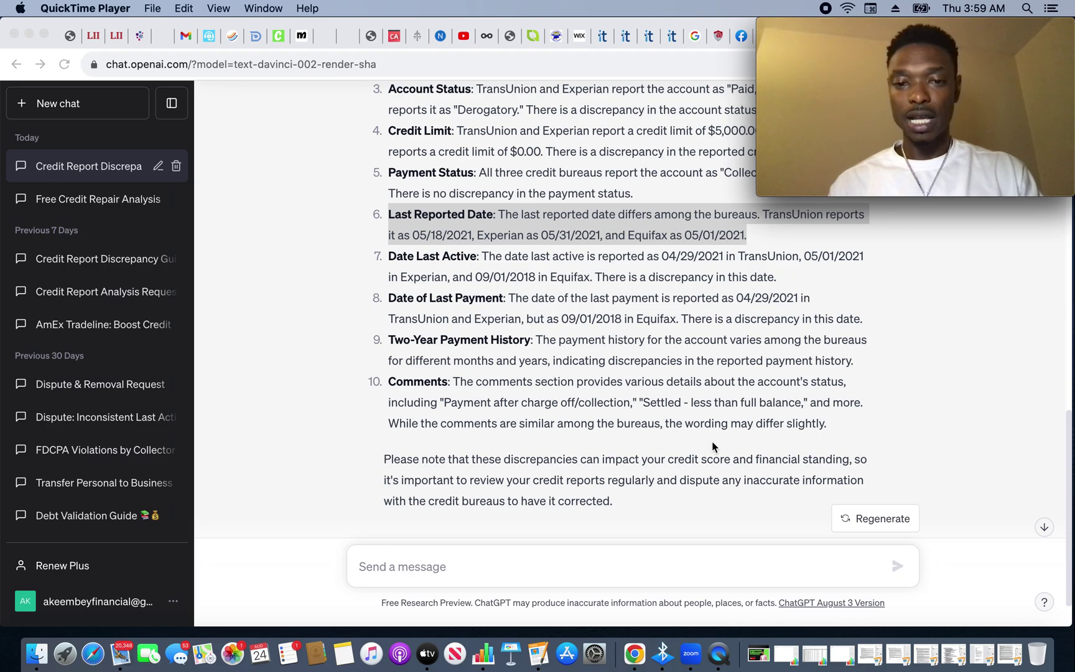
{"action": "scroll", "coordinate": [711, 441], "scroll_direction": "up", "scroll_amount": 3}
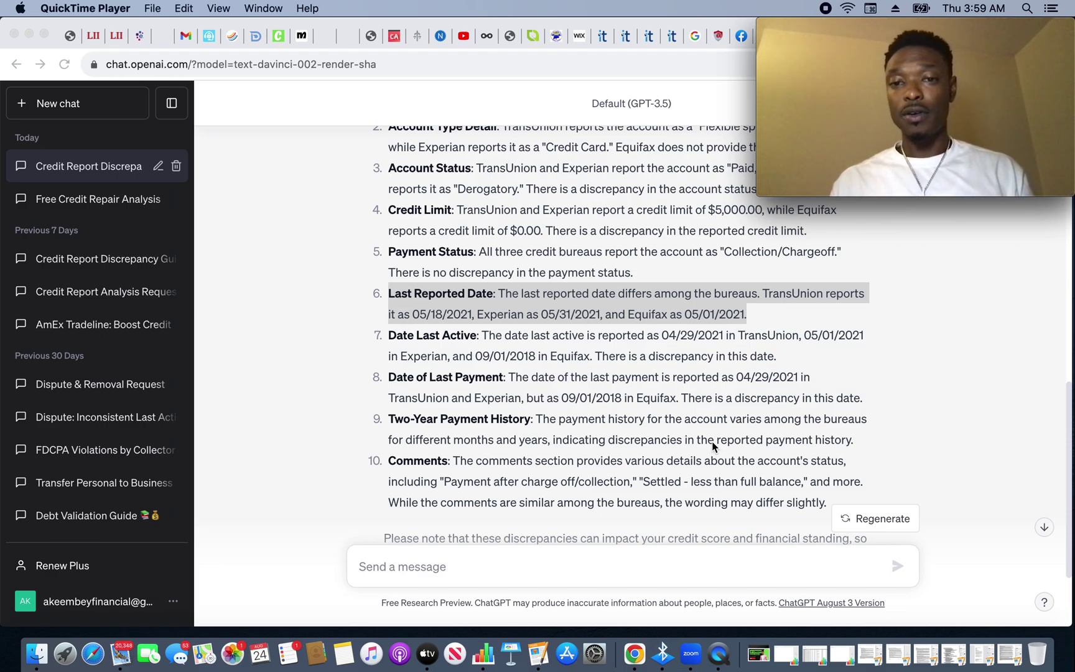
{"action": "scroll", "coordinate": [712, 441], "scroll_direction": "up", "scroll_amount": 3}
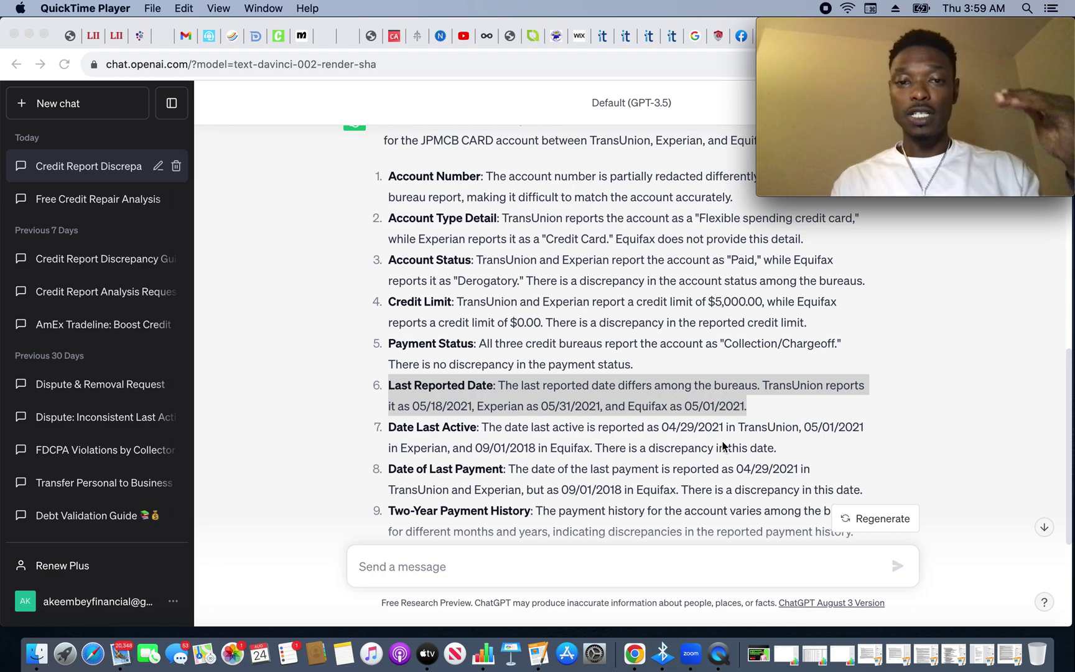
{"action": "scroll", "coordinate": [724, 446], "scroll_direction": "up", "scroll_amount": 3}
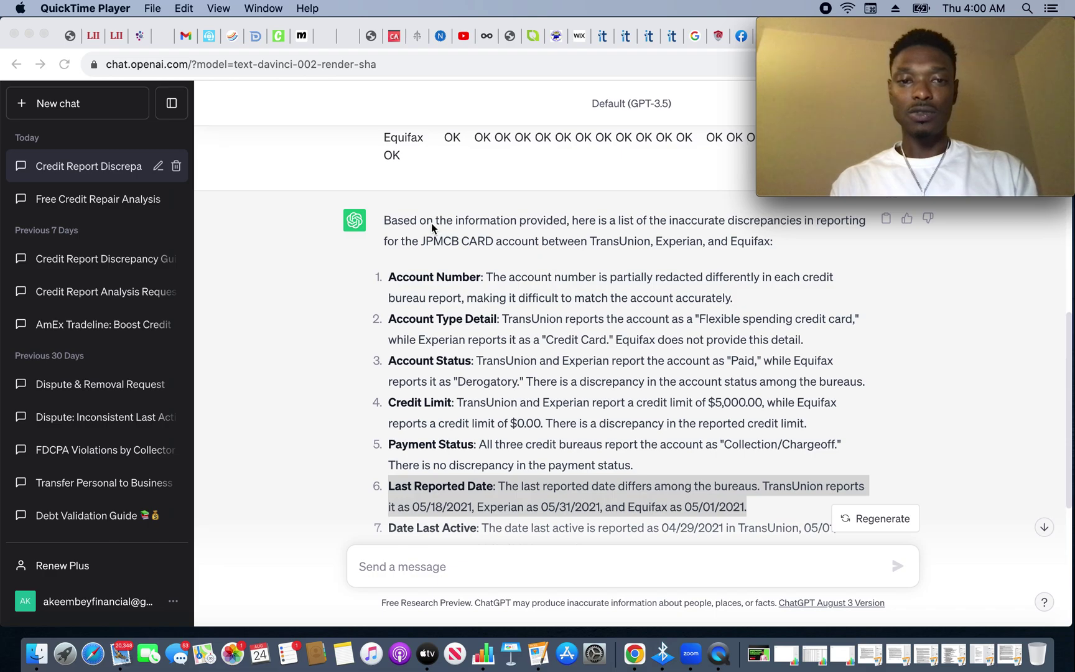
{"action": "scroll", "coordinate": [573, 237], "scroll_direction": "up", "scroll_amount": 10}
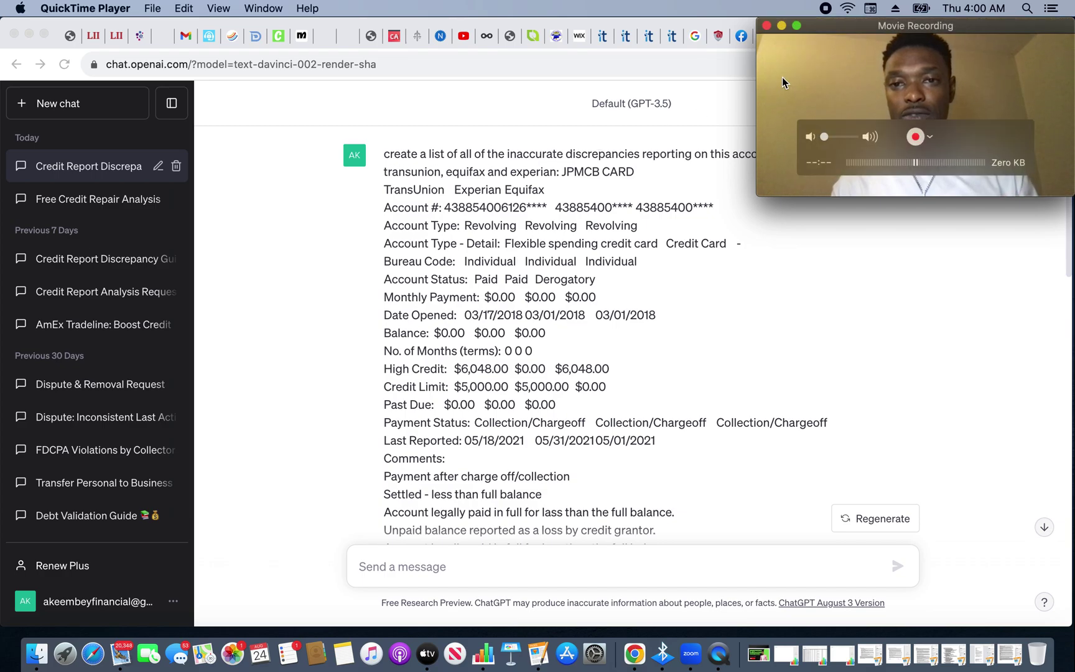
{"action": "left_click_drag", "start_coordinate": [832, 24], "coordinate": [919, 207]}
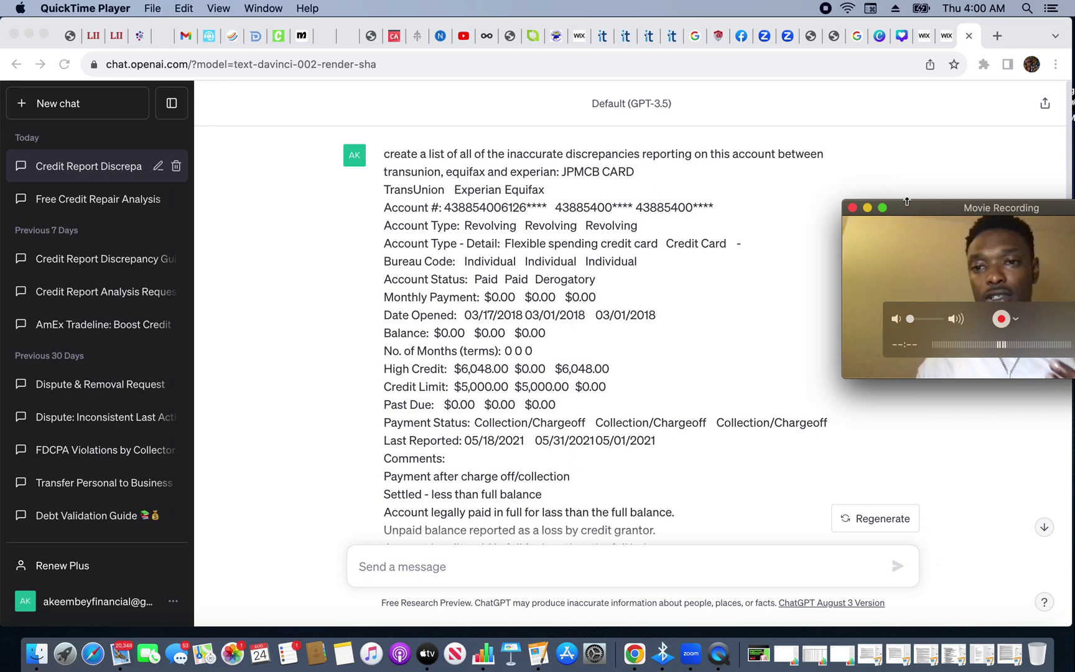
{"action": "left_click_drag", "start_coordinate": [907, 210], "coordinate": [884, 58]}
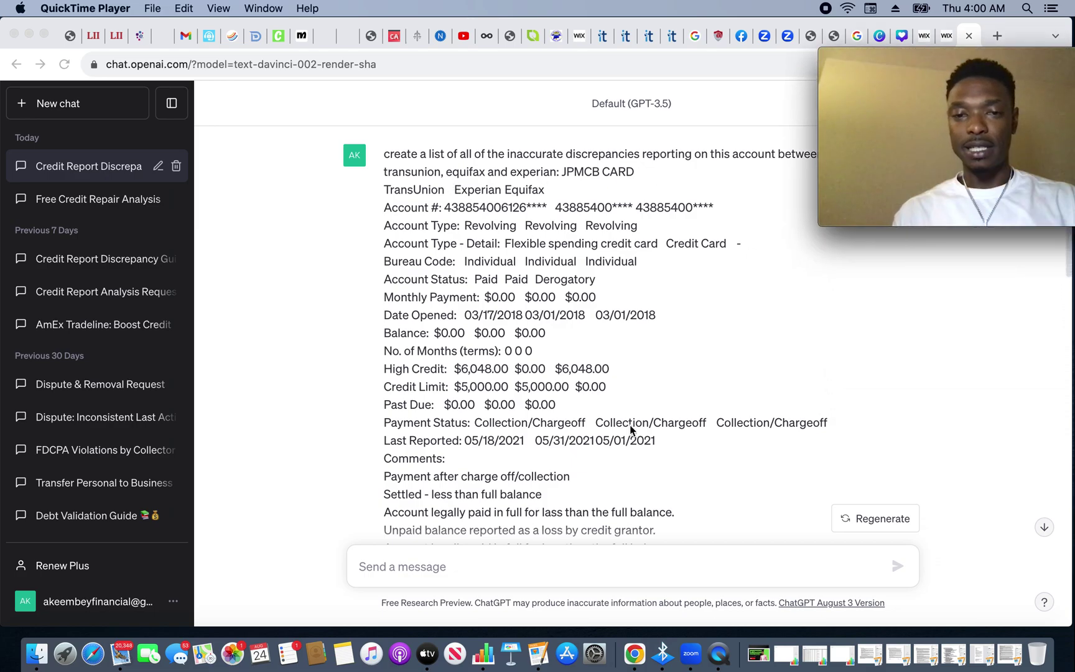
{"action": "scroll", "coordinate": [630, 427], "scroll_direction": "down", "scroll_amount": 10}
{"action": "scroll", "coordinate": [630, 430], "scroll_direction": "down", "scroll_amount": 2}
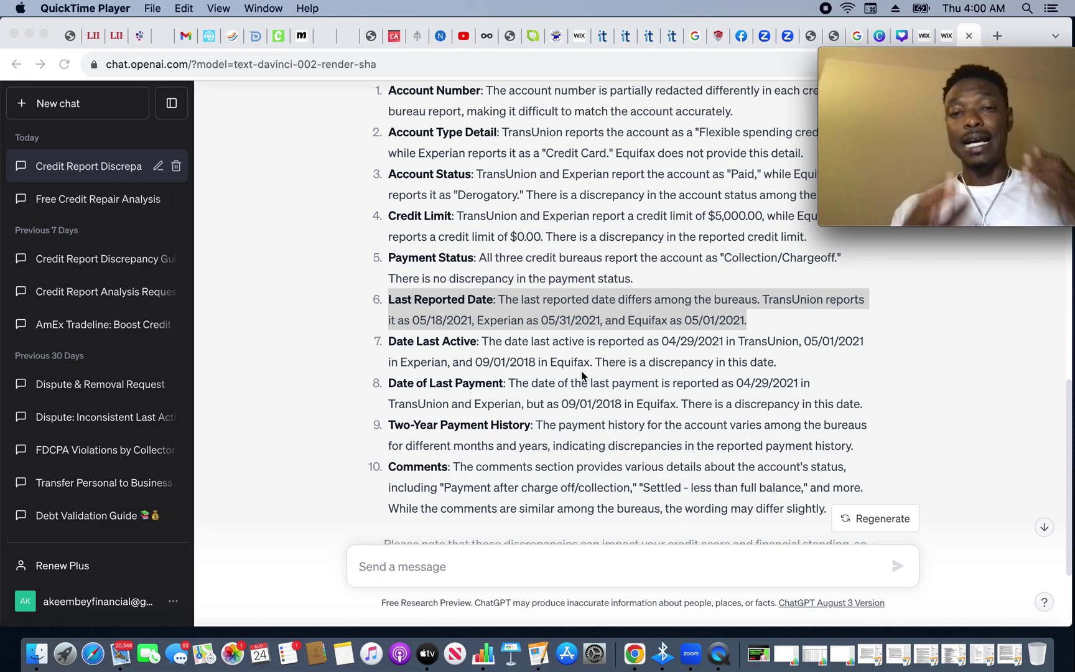
{"action": "scroll", "coordinate": [581, 370], "scroll_direction": "up", "scroll_amount": 5}
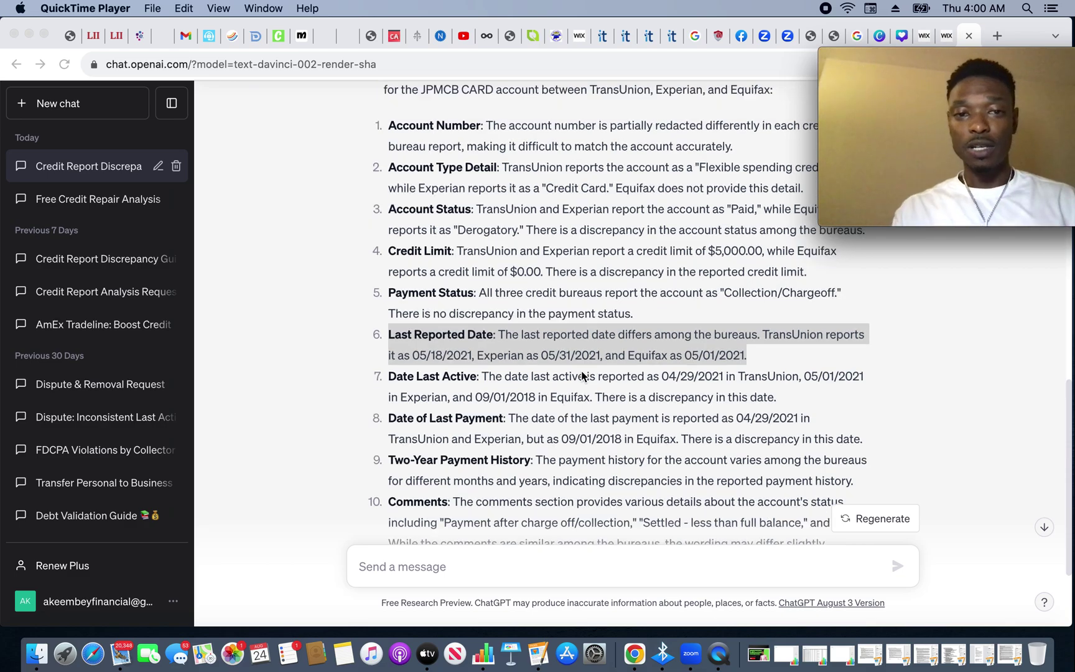